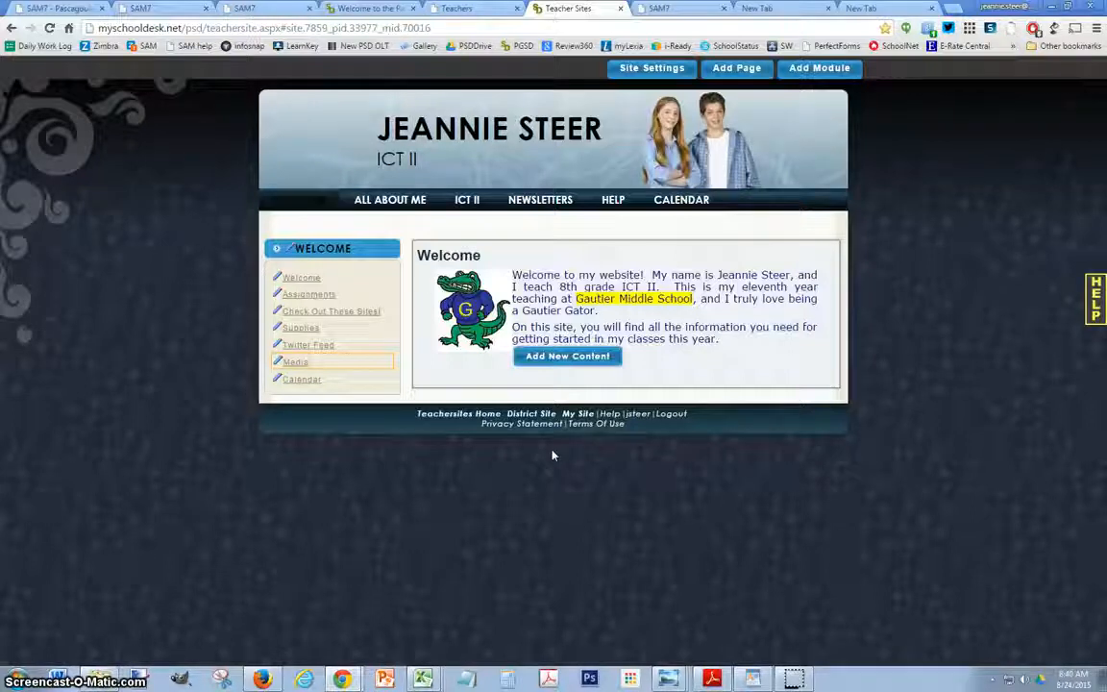
click(548, 448)
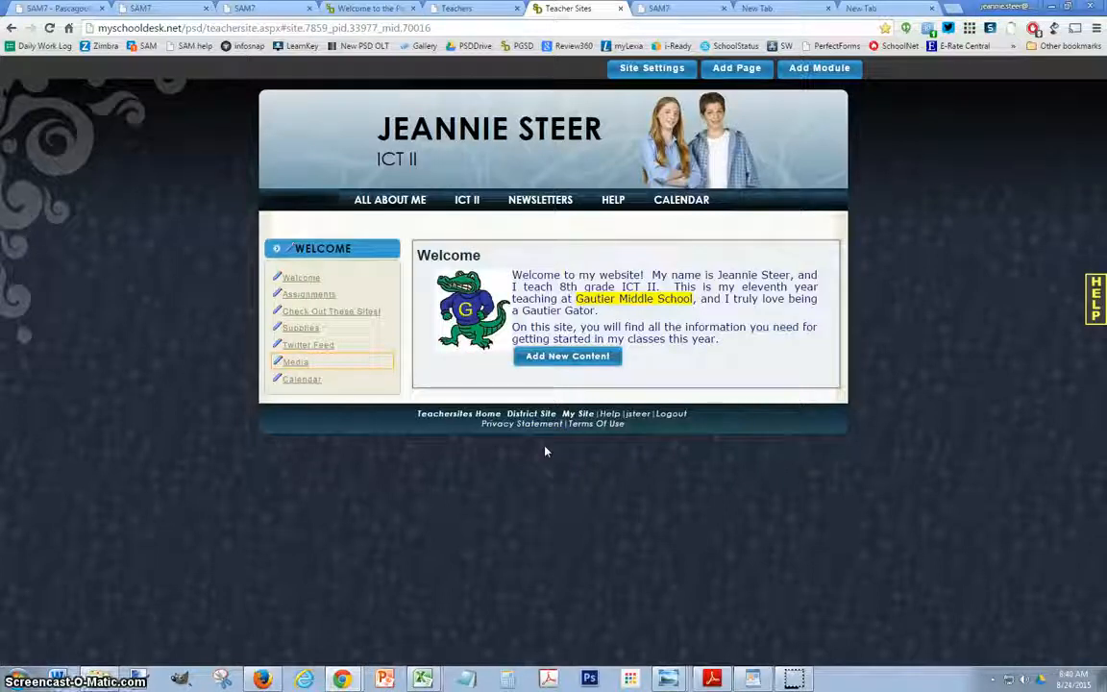
click(549, 439)
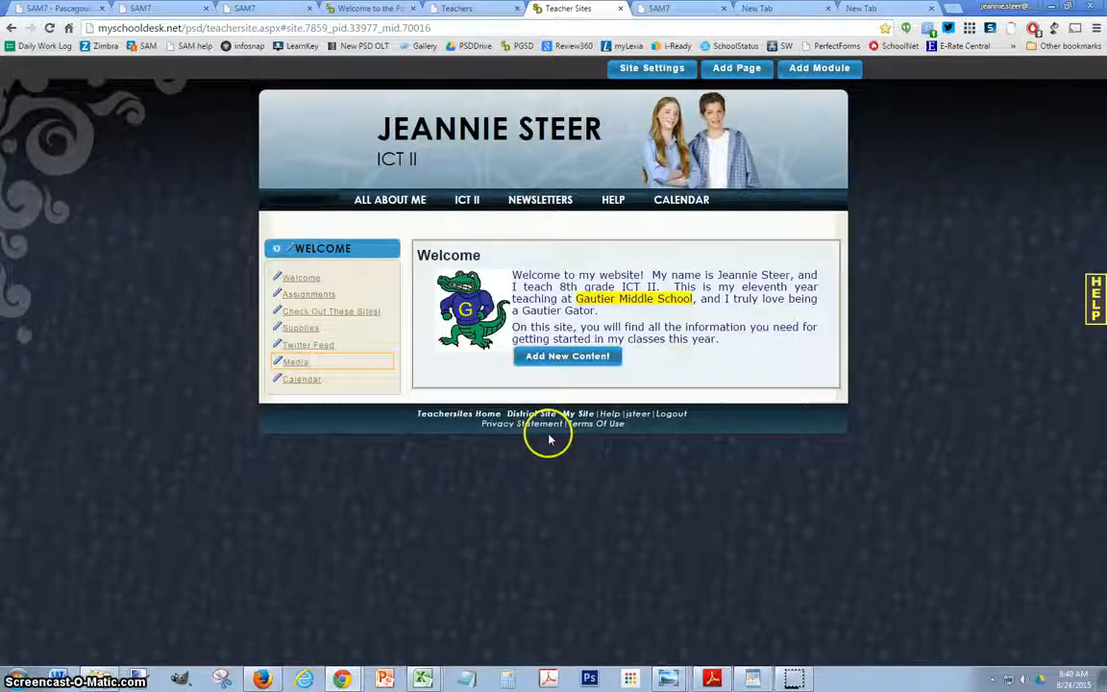
On the site's Help page, start a new module of type Media titled "Video Resources"
click(614, 202)
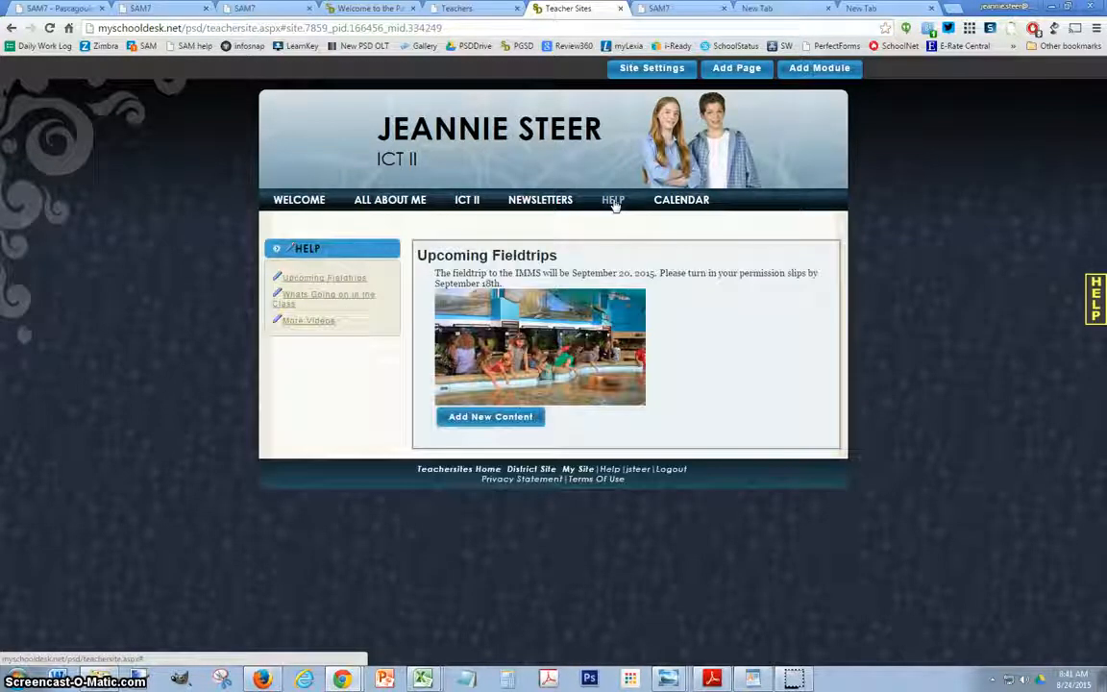
click(805, 69)
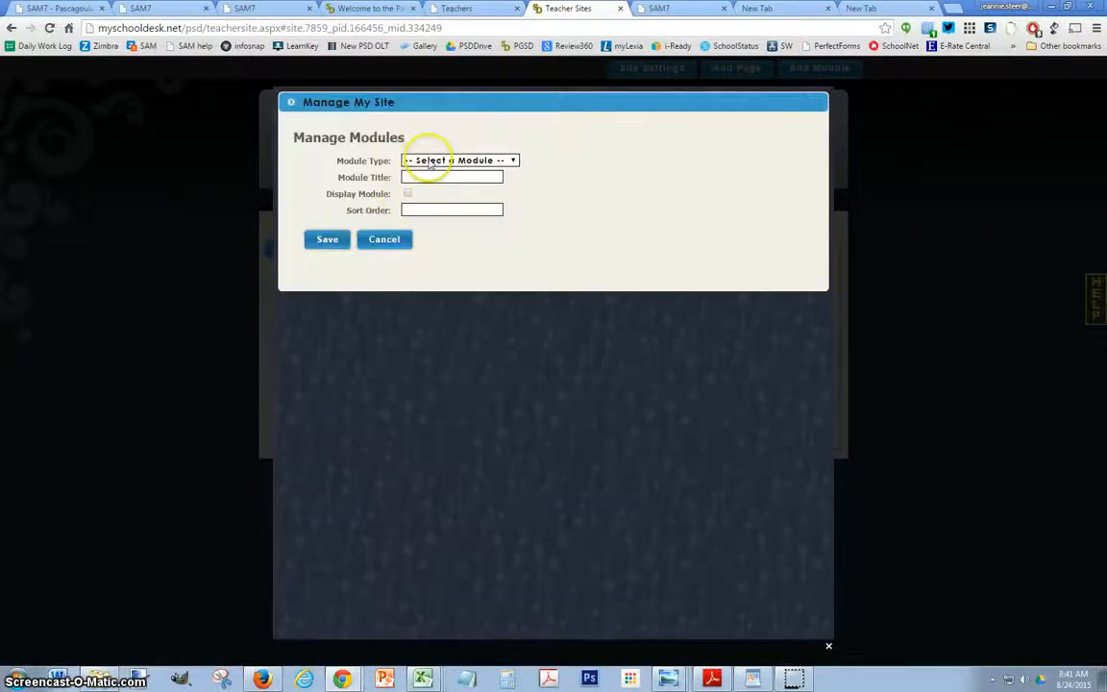
click(430, 162)
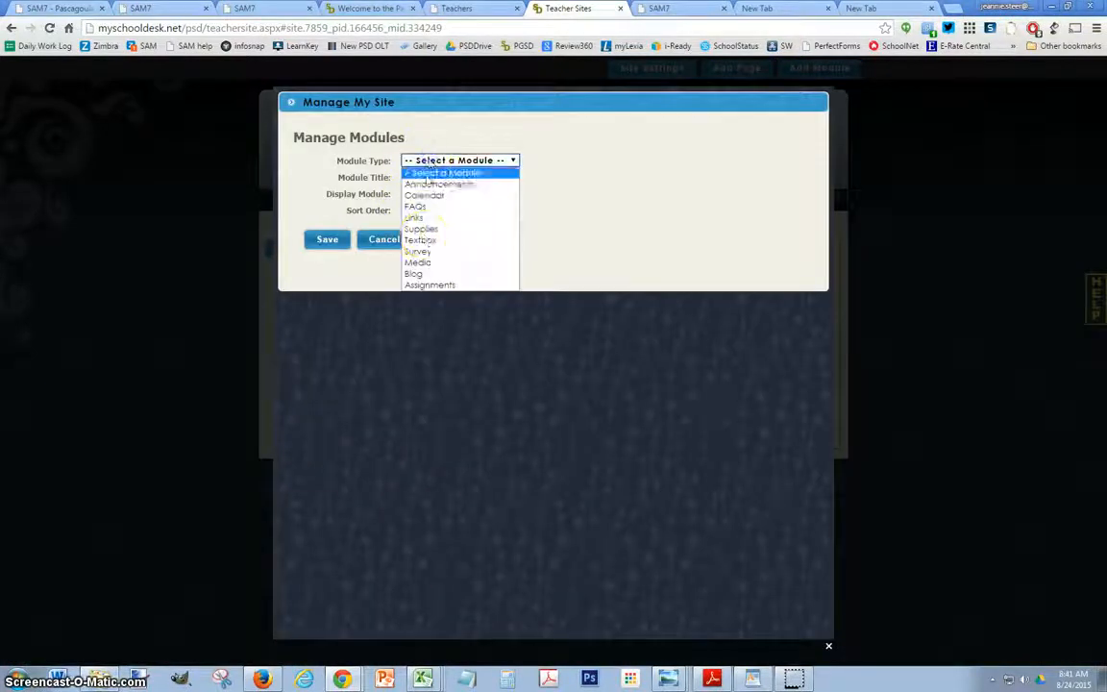
click(419, 262)
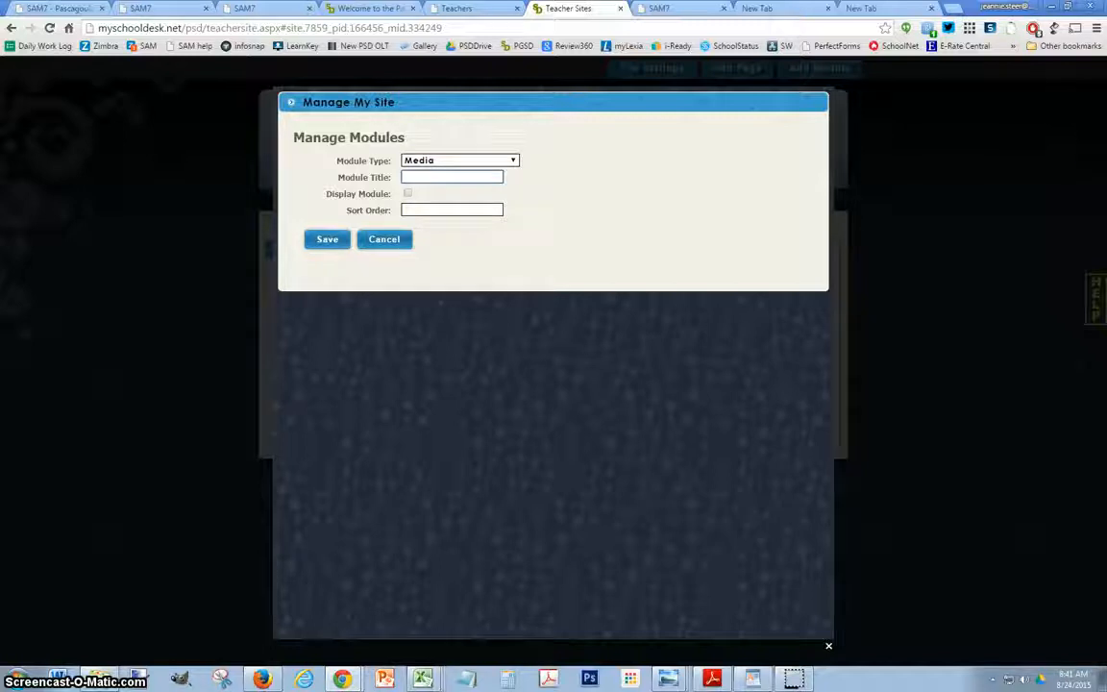
text(Video)
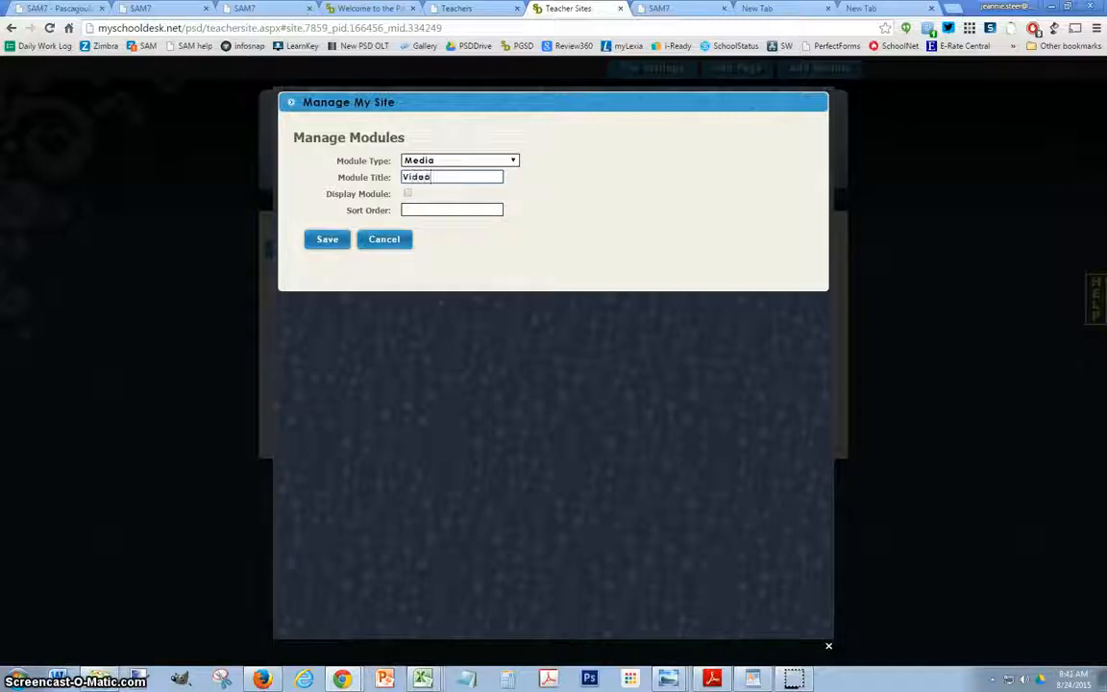
text( Resou)
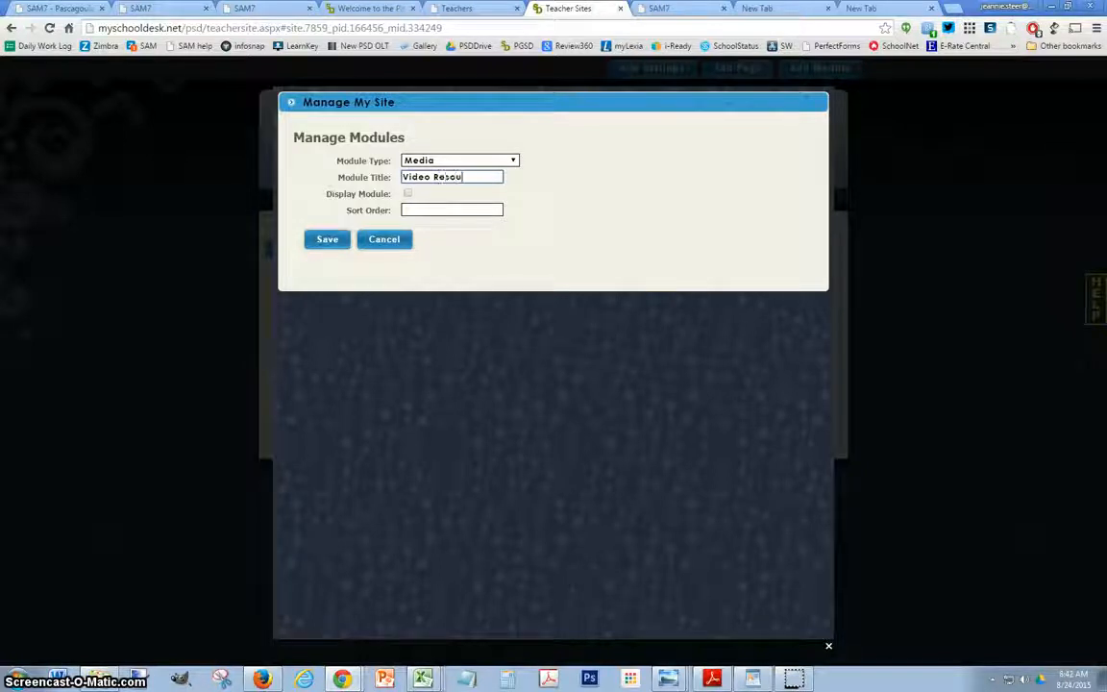
text(rces)
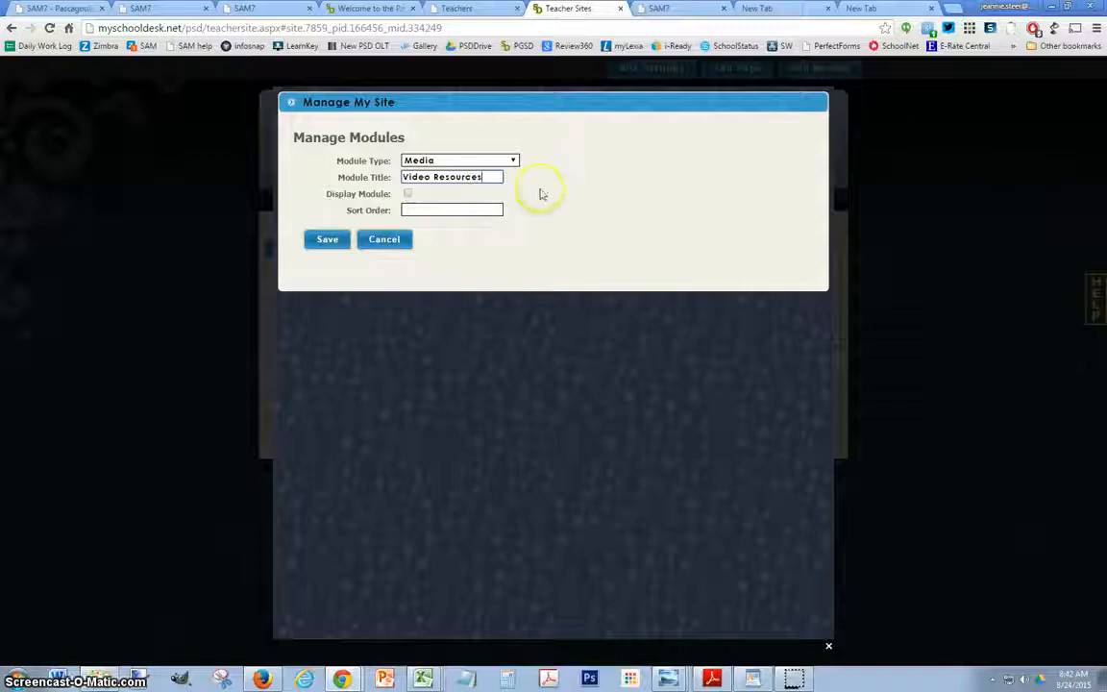
Enable display of the Media module, set its sort order to 1, and save it
click(409, 194)
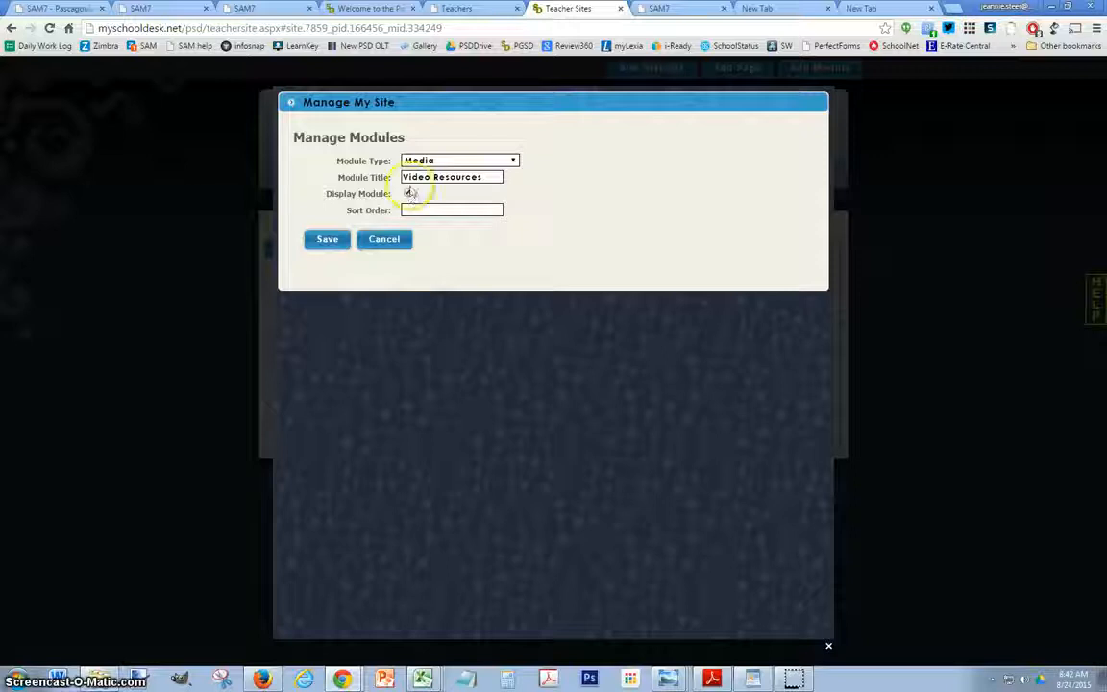
click(416, 209)
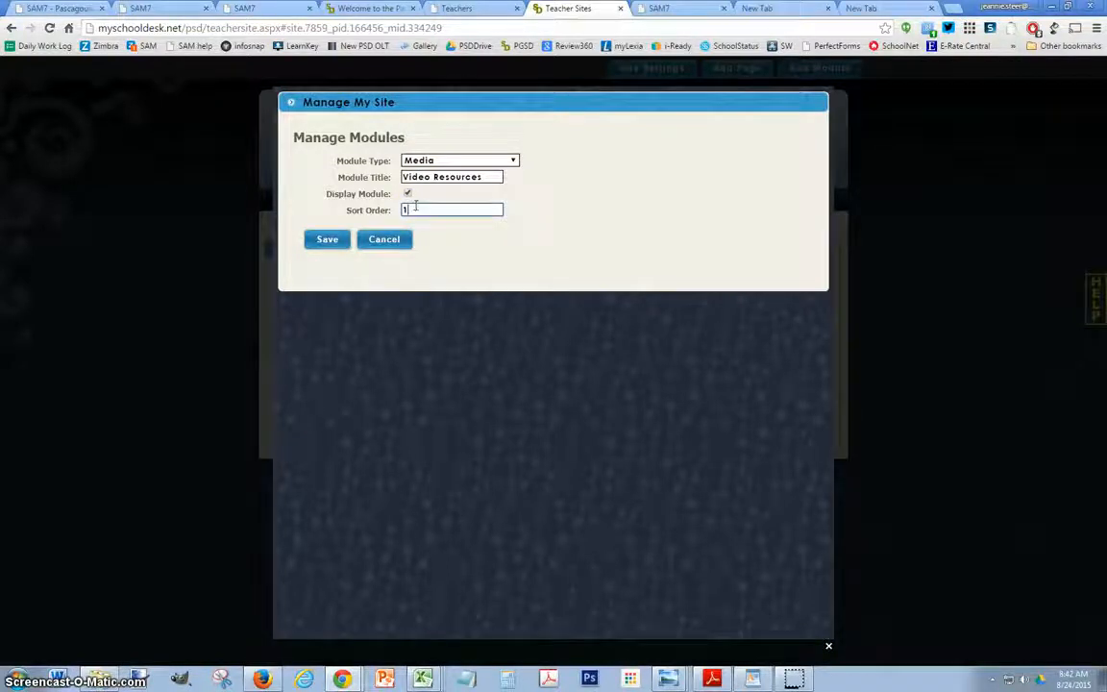
click(324, 242)
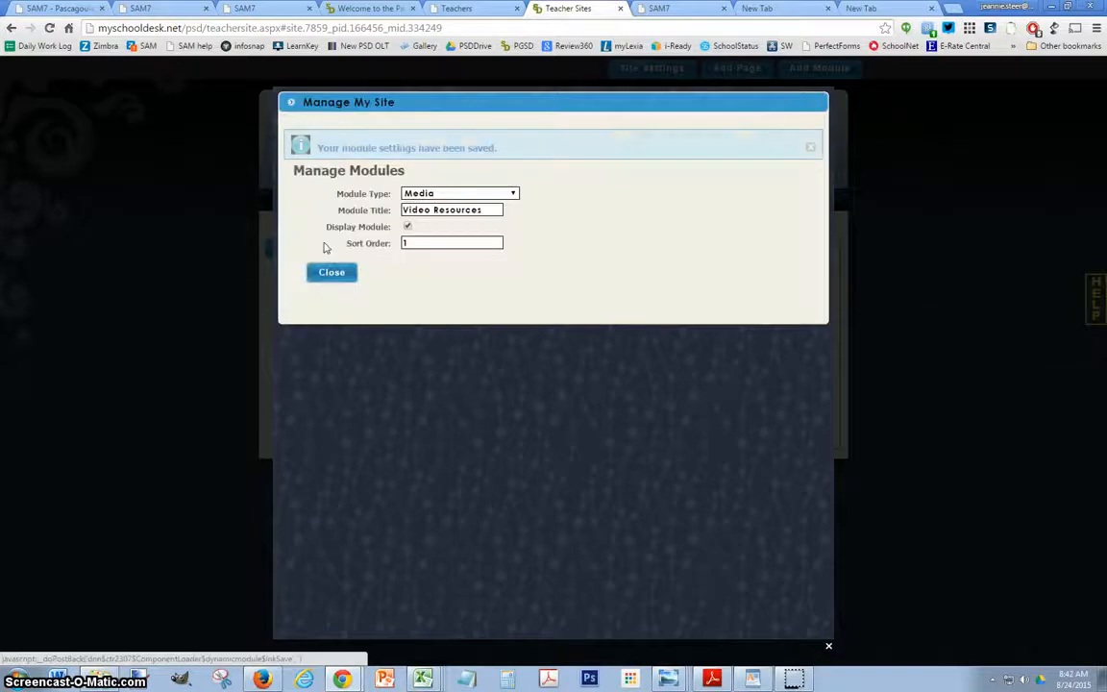
click(331, 273)
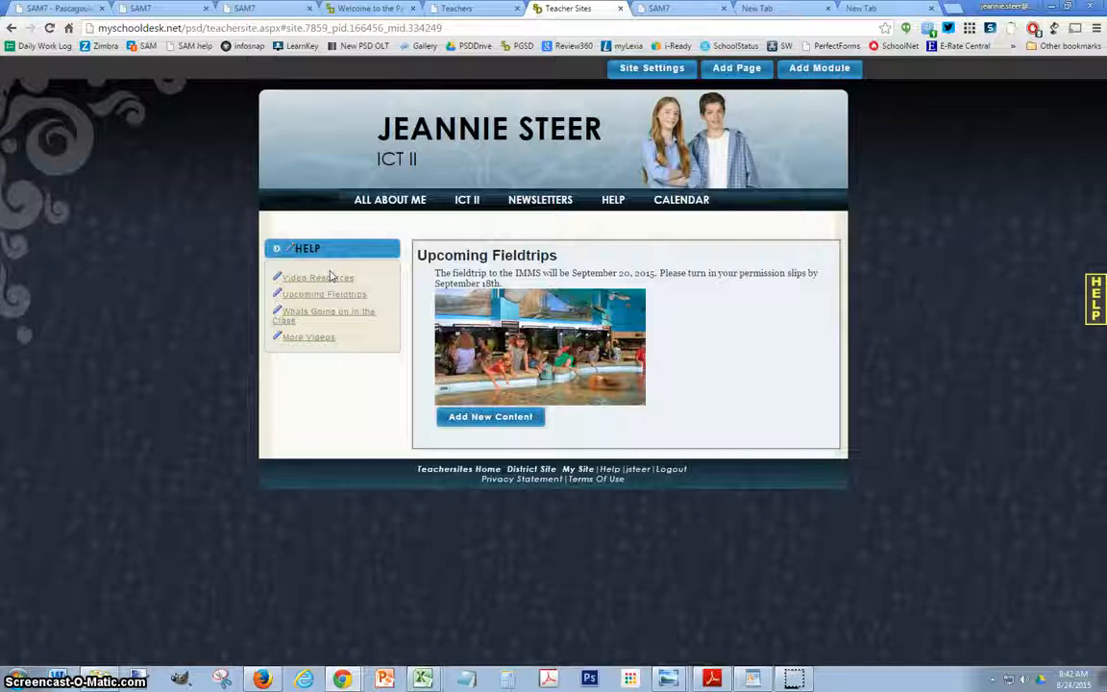
Add a new media item to the Video Resources module, choosing the file "Add a page to school website.mp4"
click(294, 281)
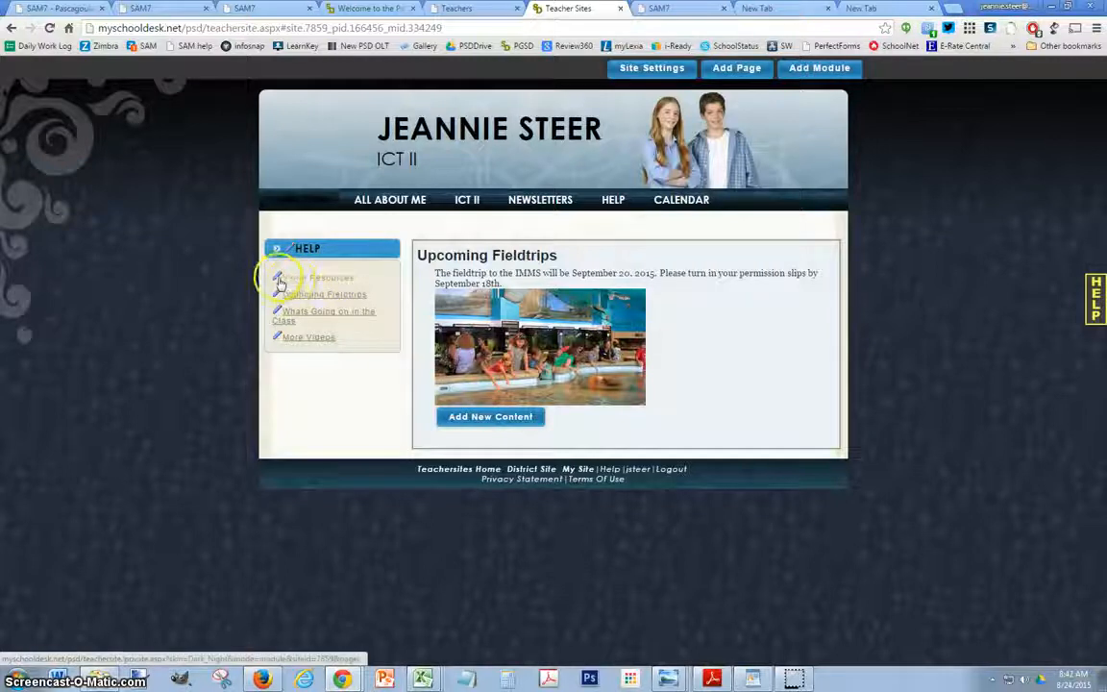
click(488, 398)
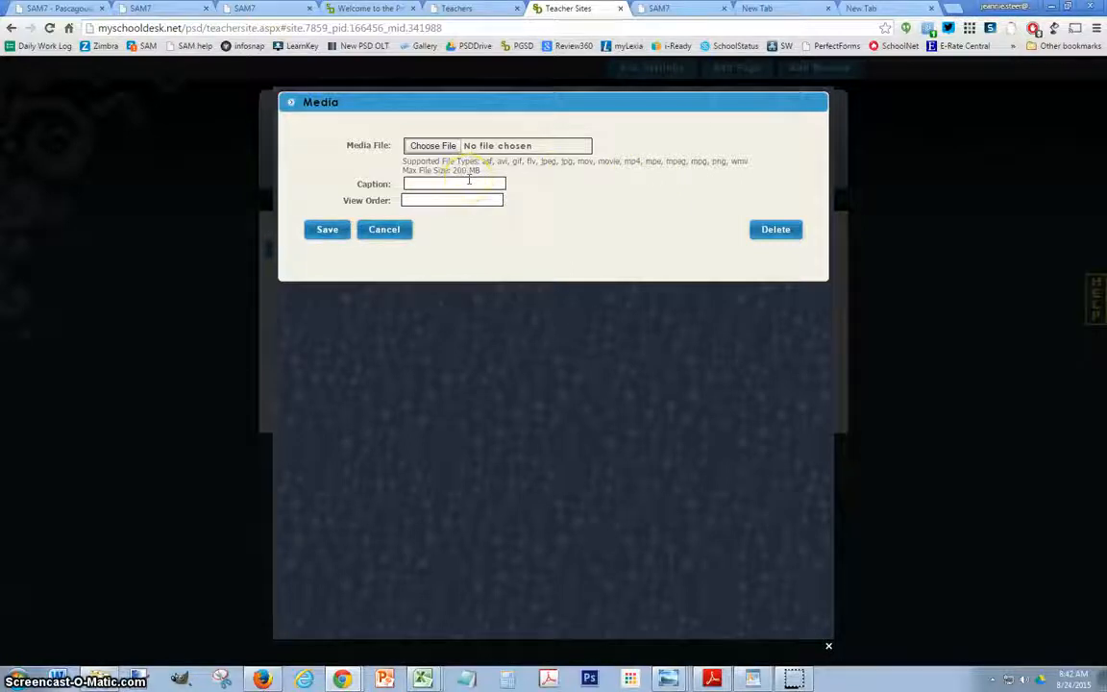
click(423, 147)
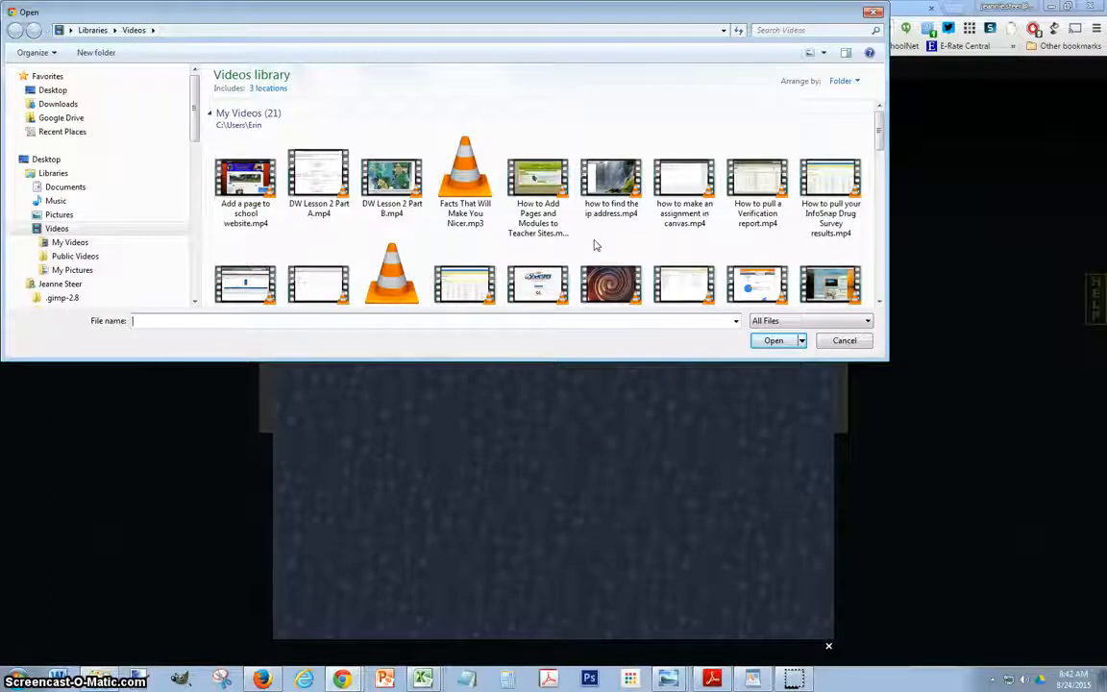
click(238, 186)
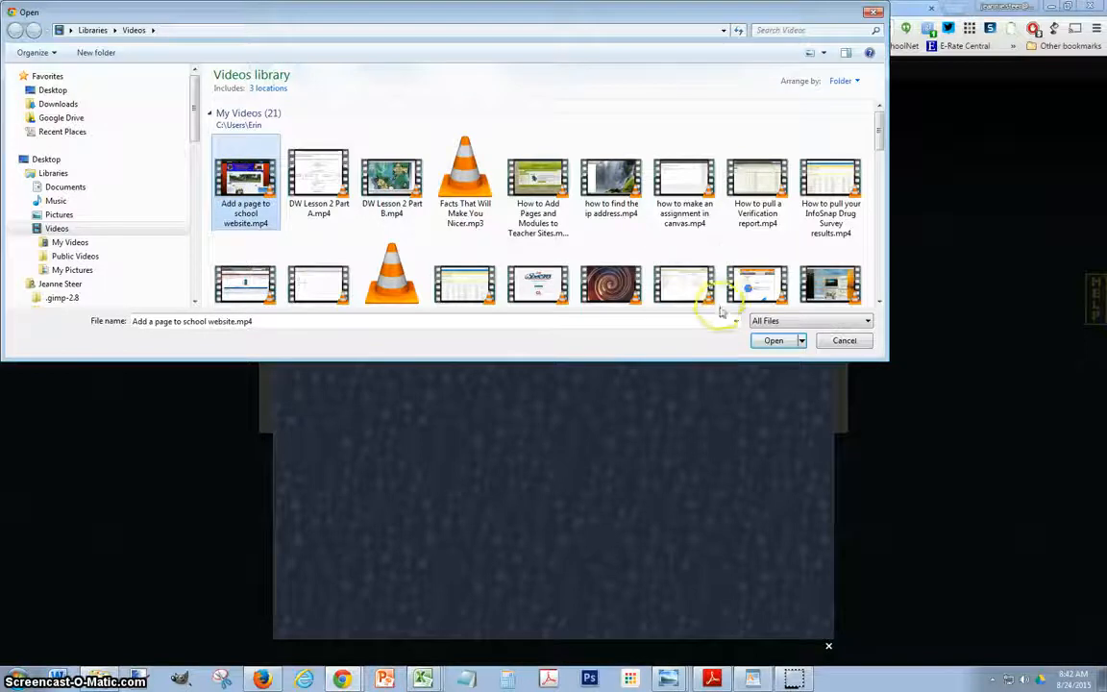
click(777, 341)
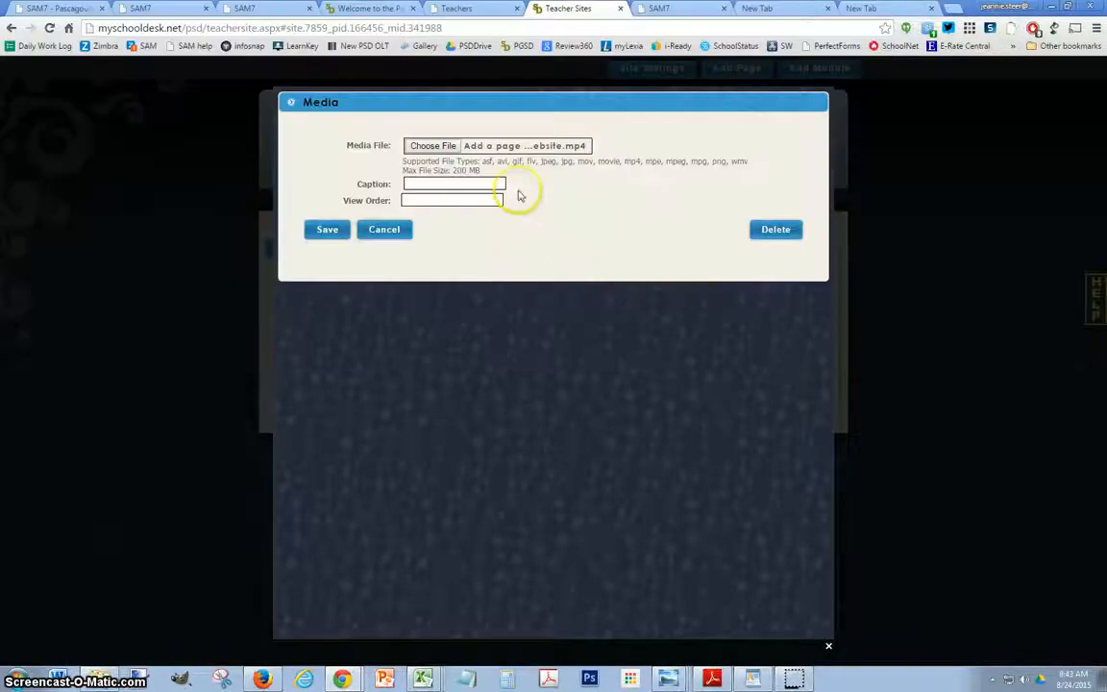
Caption the chosen video "Add a Page" and save it to upload the media item
click(439, 184)
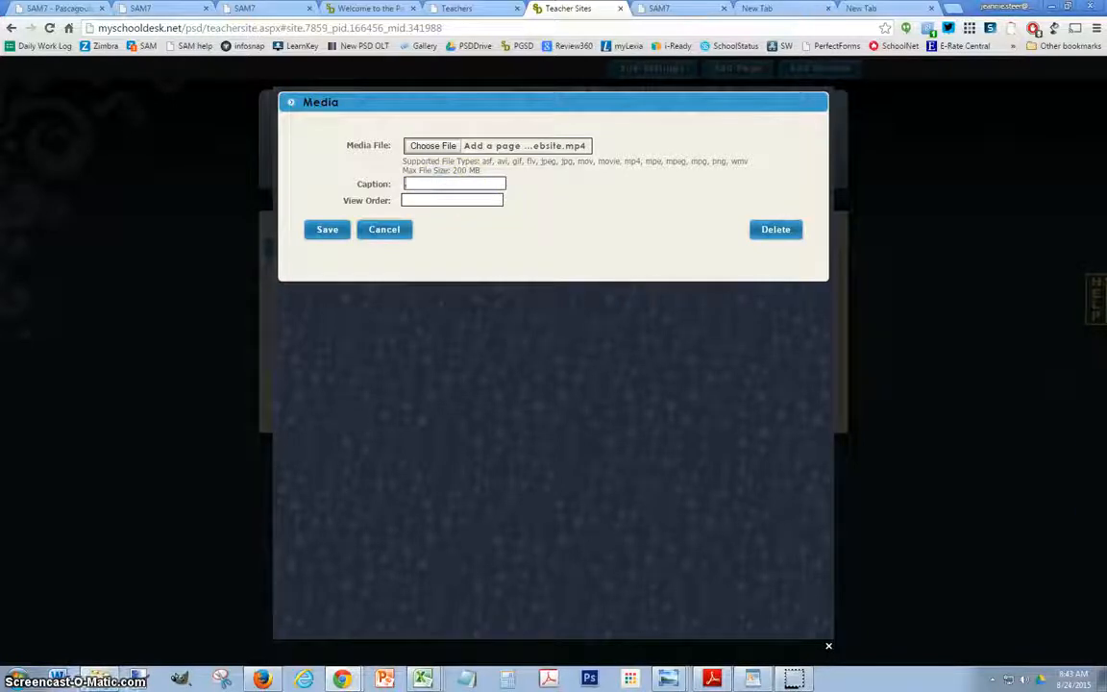
text(Add a Page)
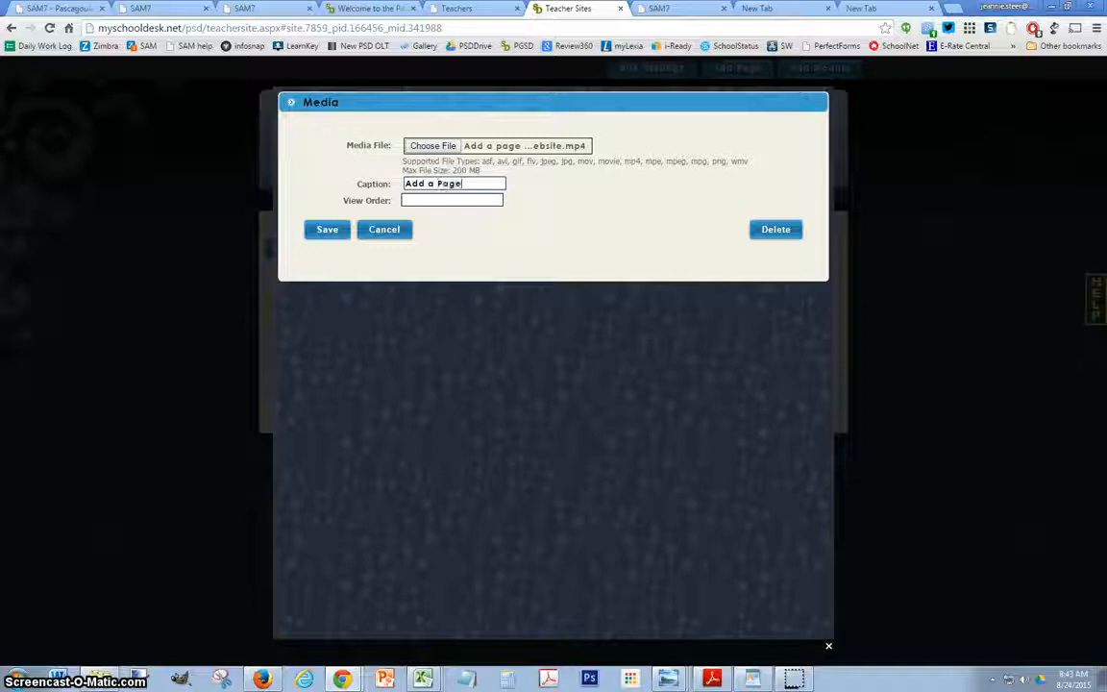
click(434, 198)
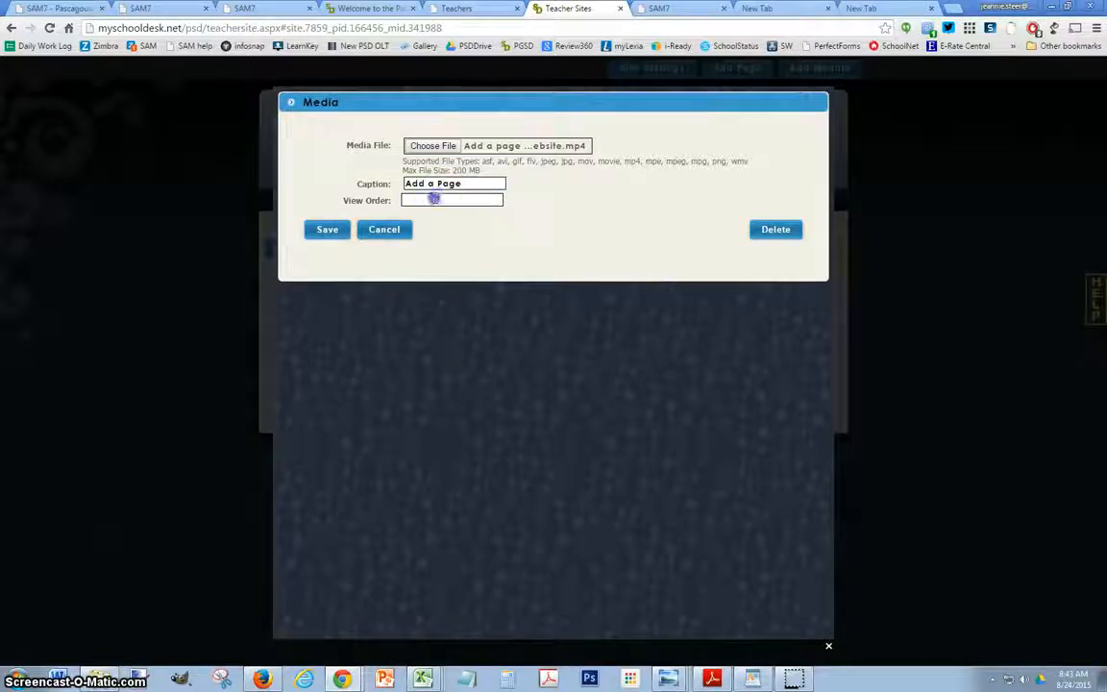
click(409, 200)
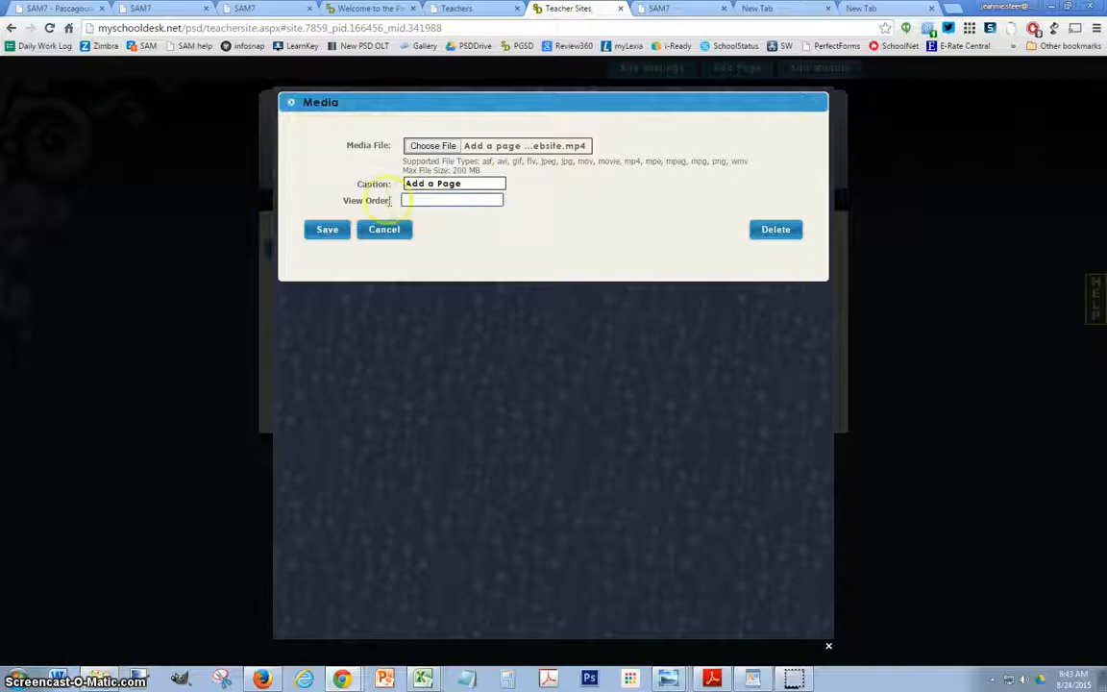
click(332, 232)
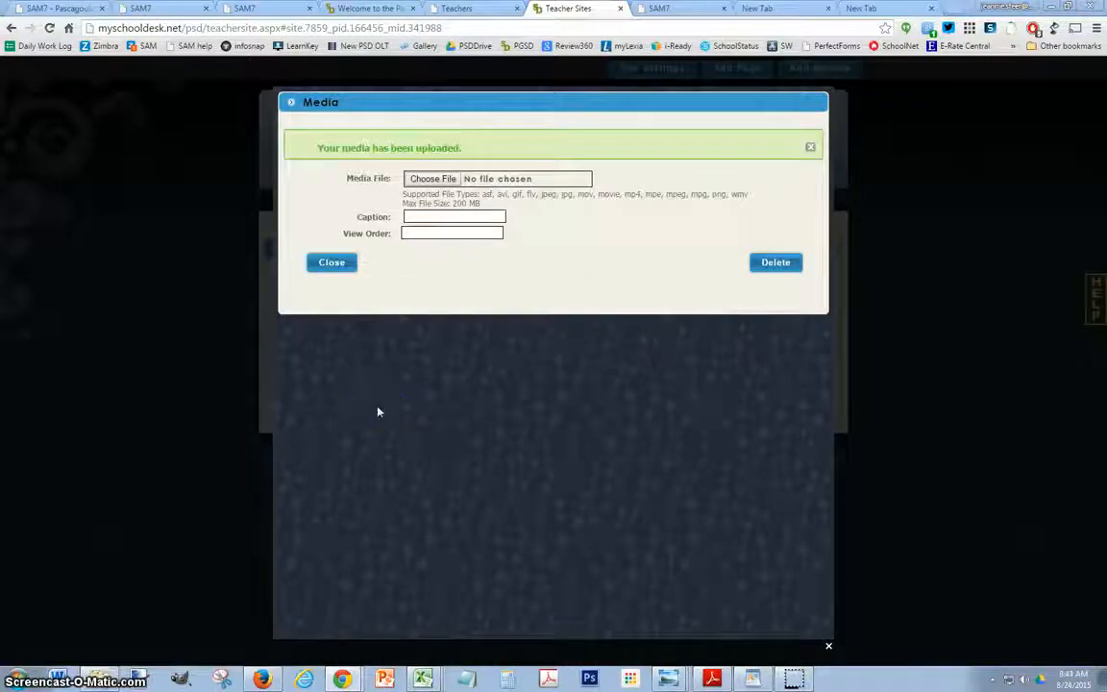
click(338, 266)
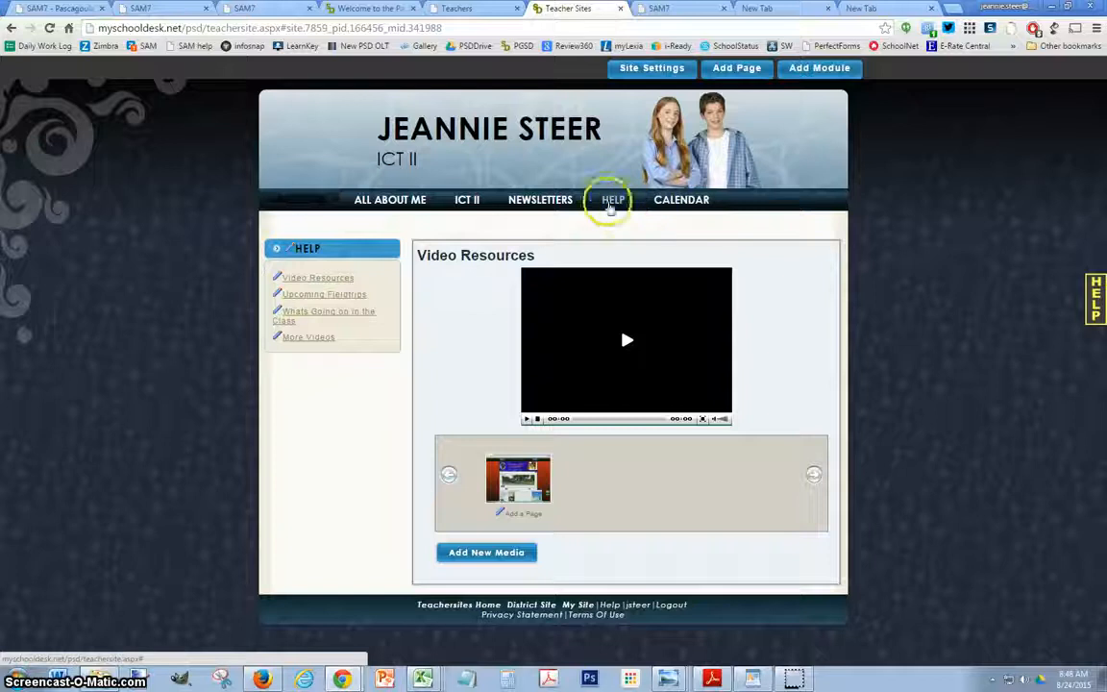
Start another new module on the Help page with the module type Textbox
click(818, 67)
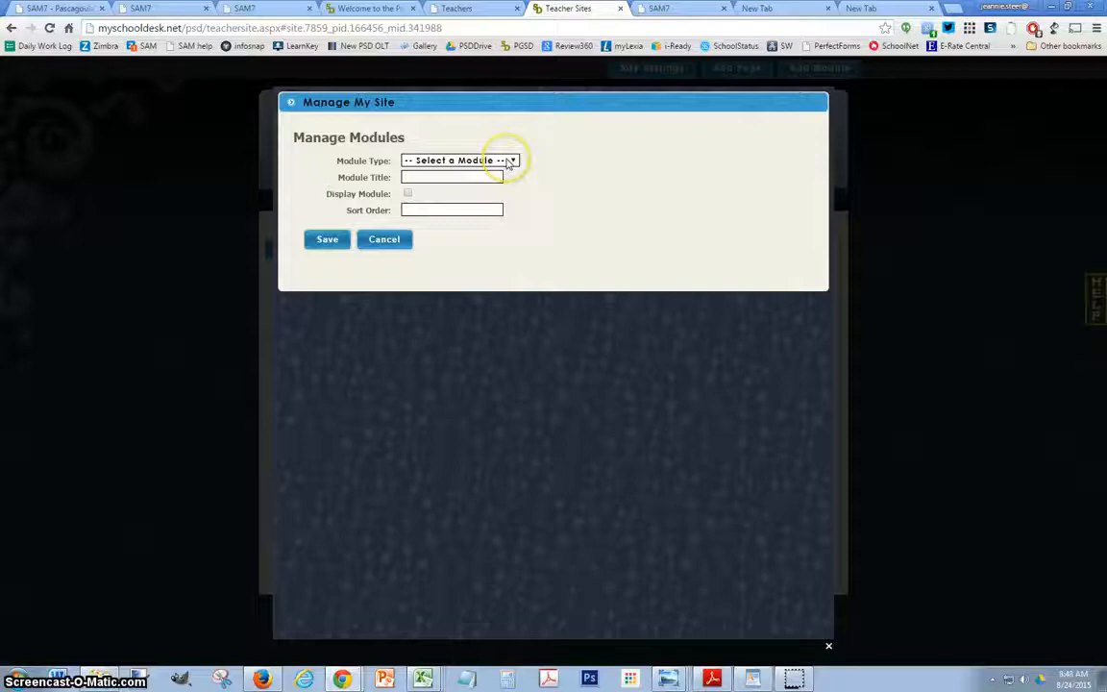
click(508, 160)
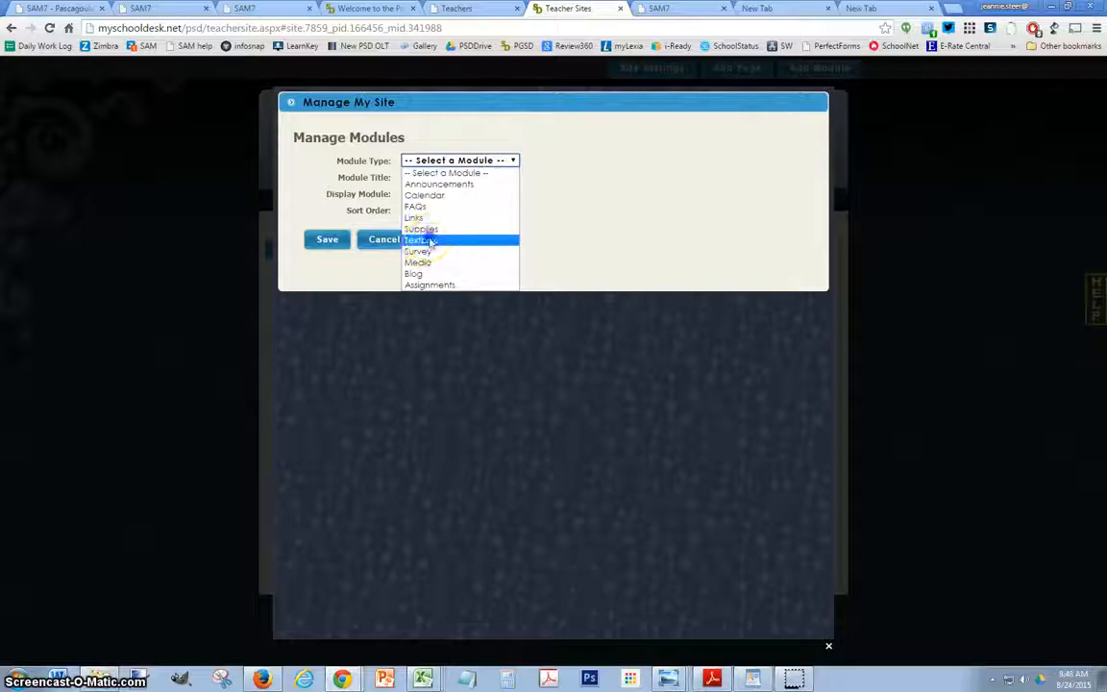
click(416, 240)
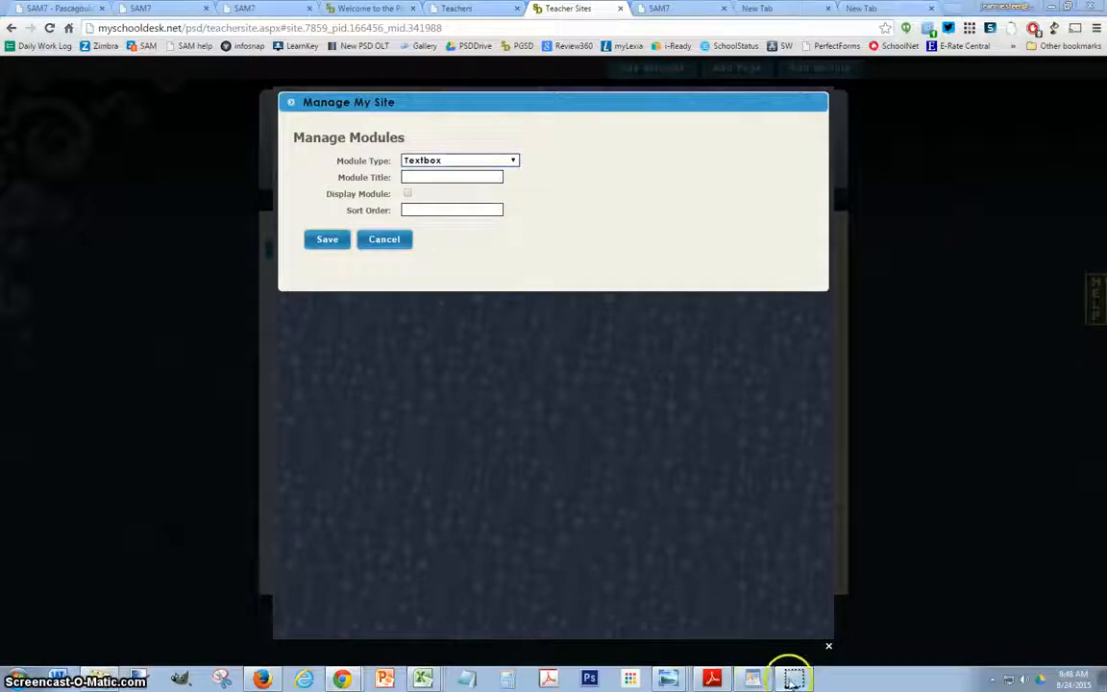
Title the Textbox module "Video Resources 2"
click(467, 176)
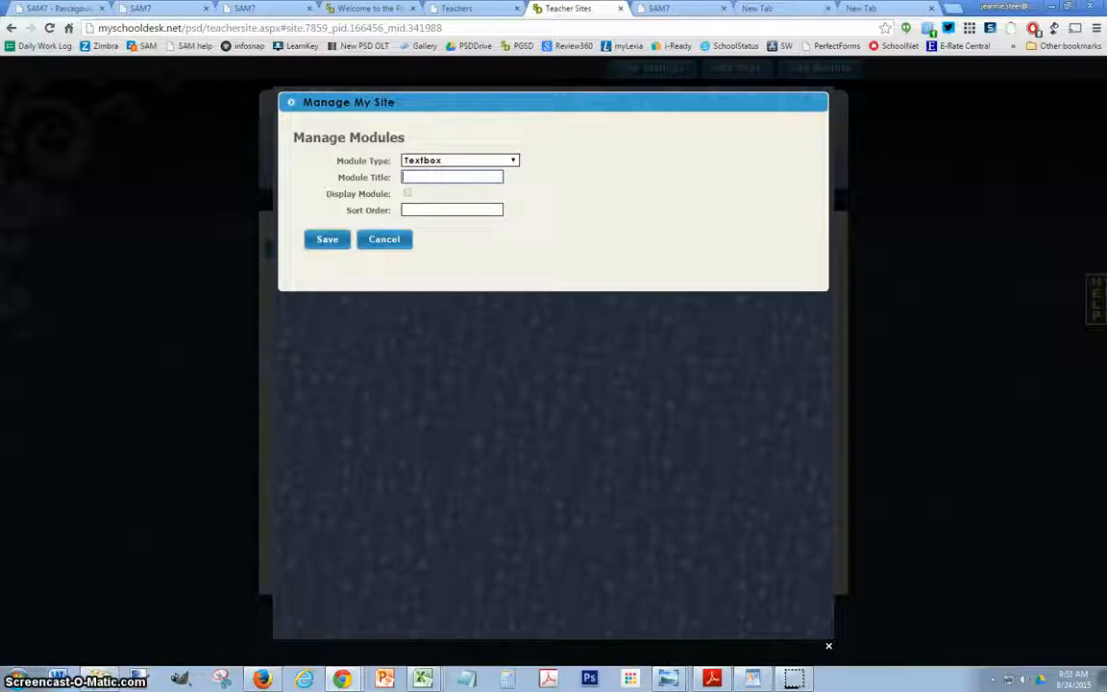
text(Mo)
key(BackSpace)
key(BackSpace)
key(BackSpace)
key(BackSpace)
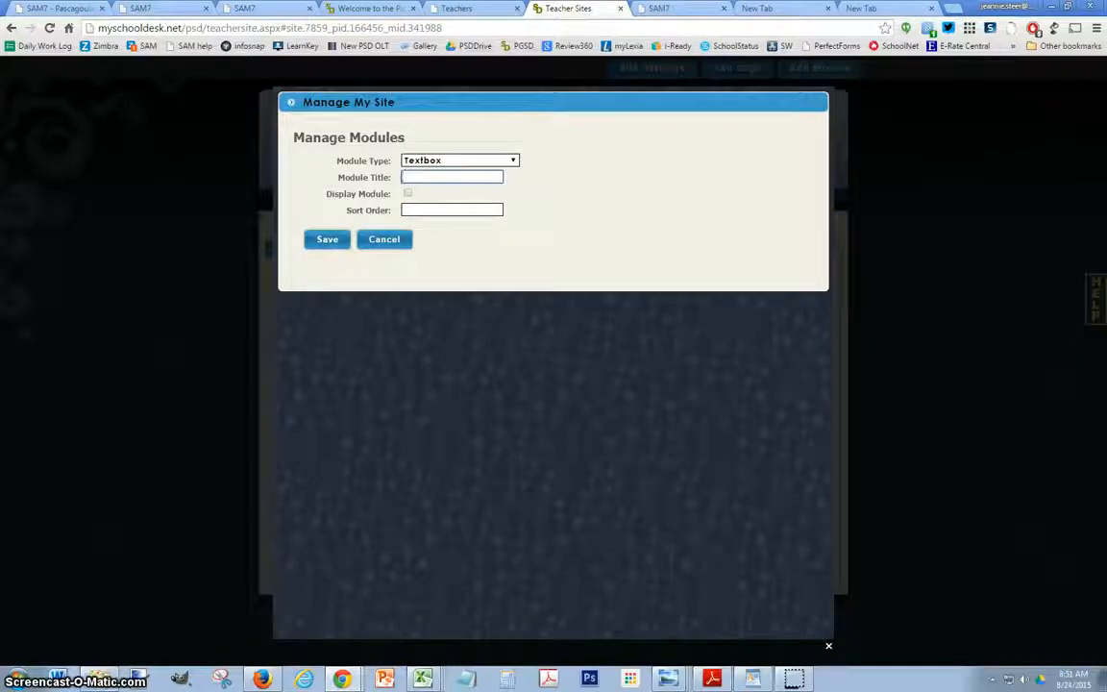
text(Video)
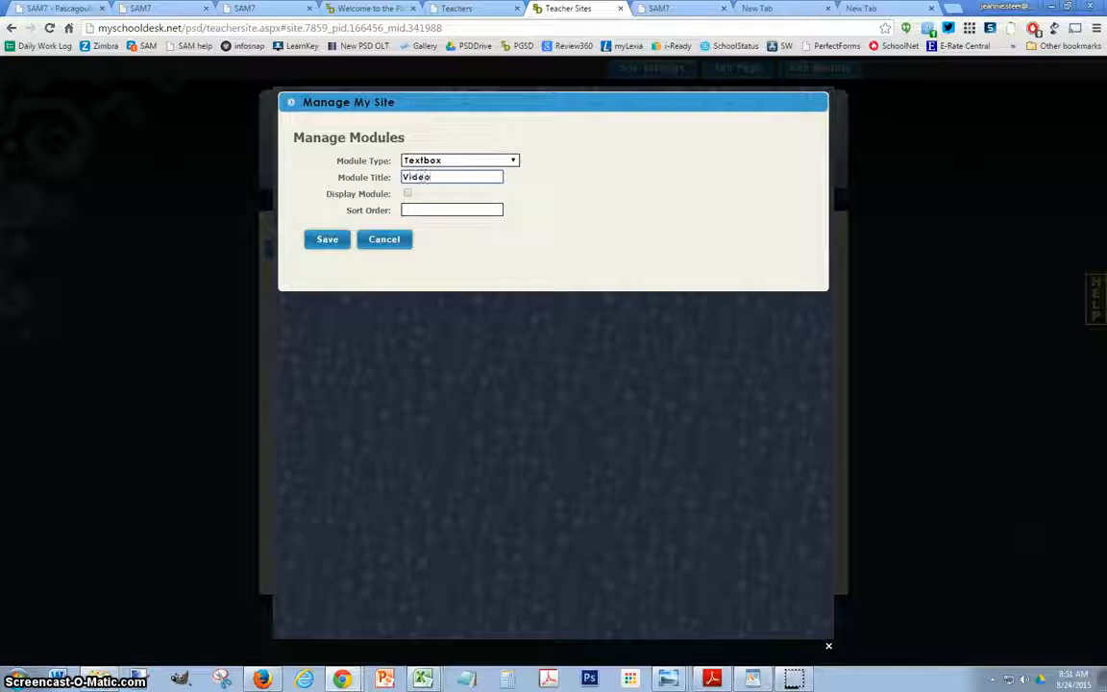
text( Resours)
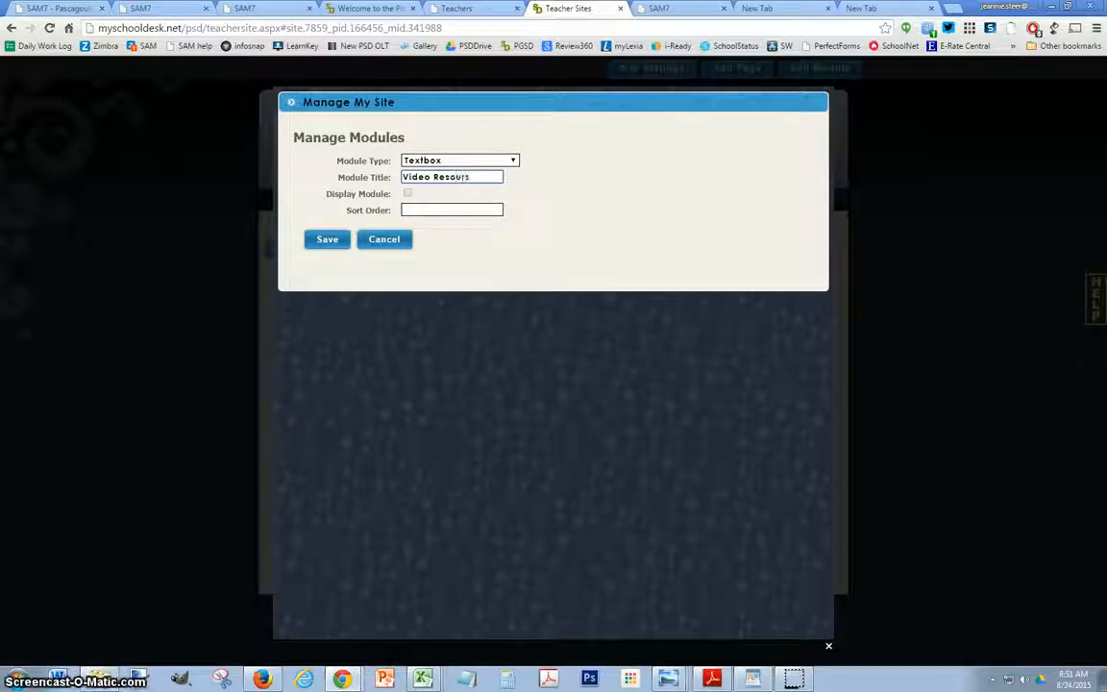
key(BackSpace)
text(ces)
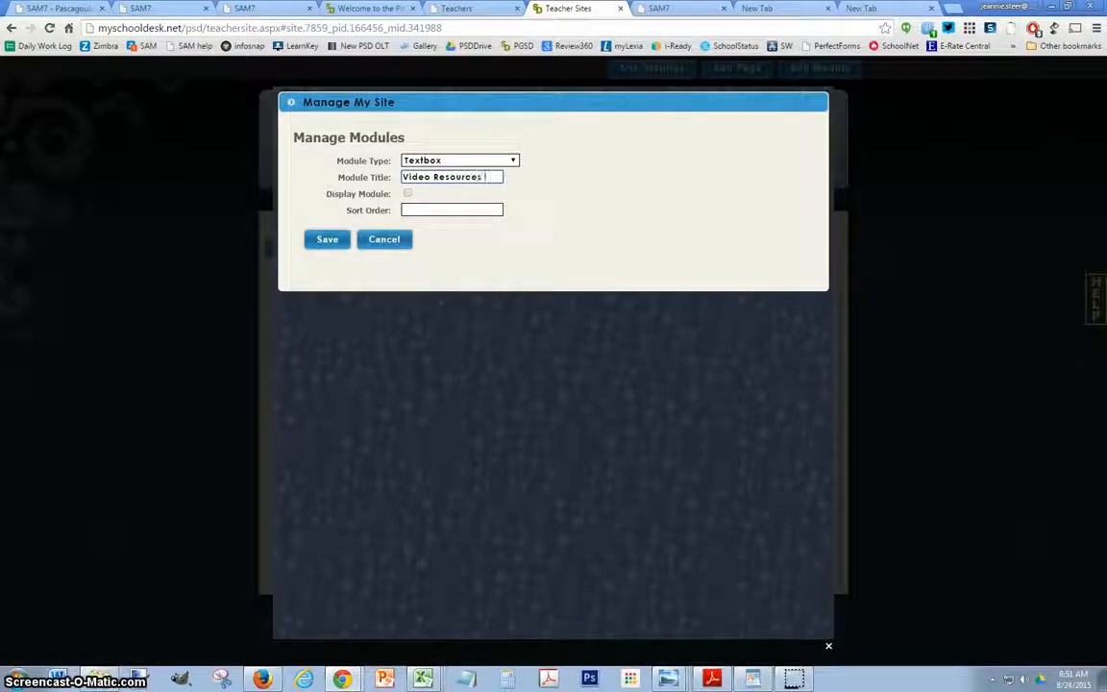
text( 2)
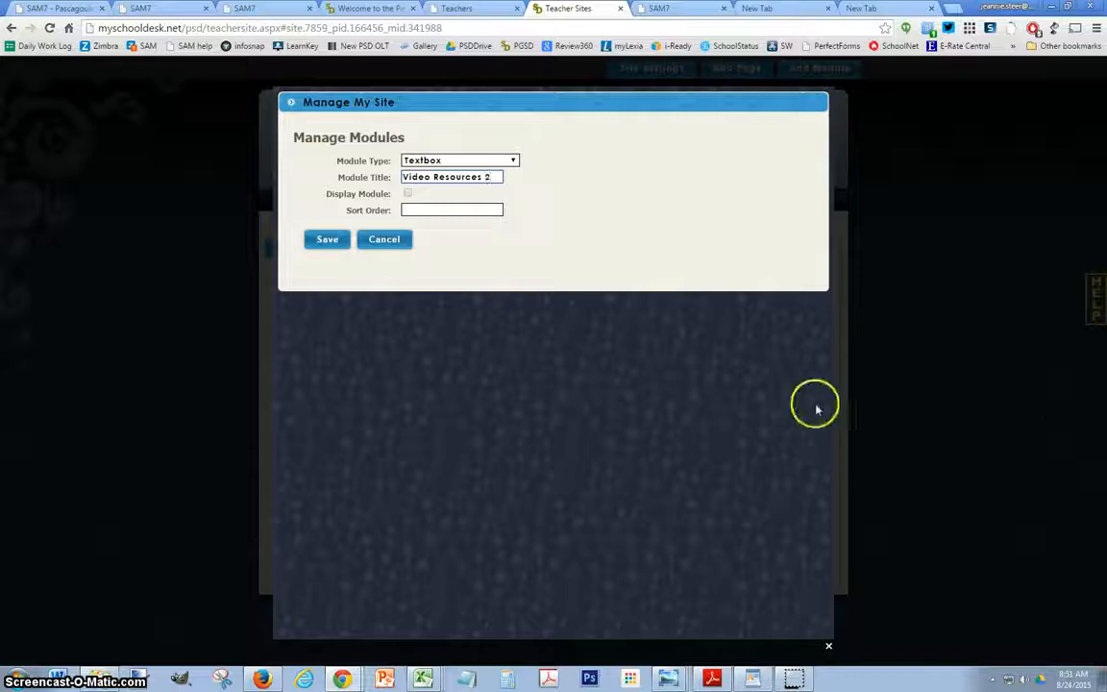
Enable display of the Textbox module, set its sort order to 1, and save its settings
click(407, 195)
click(409, 209)
text(1)
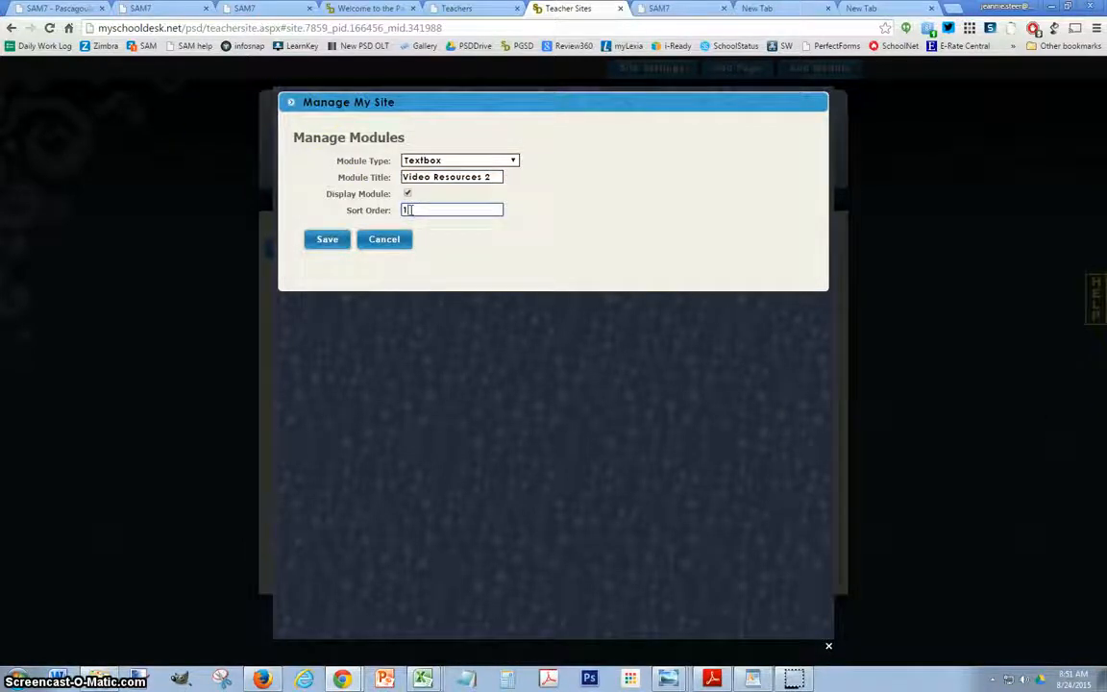
click(330, 241)
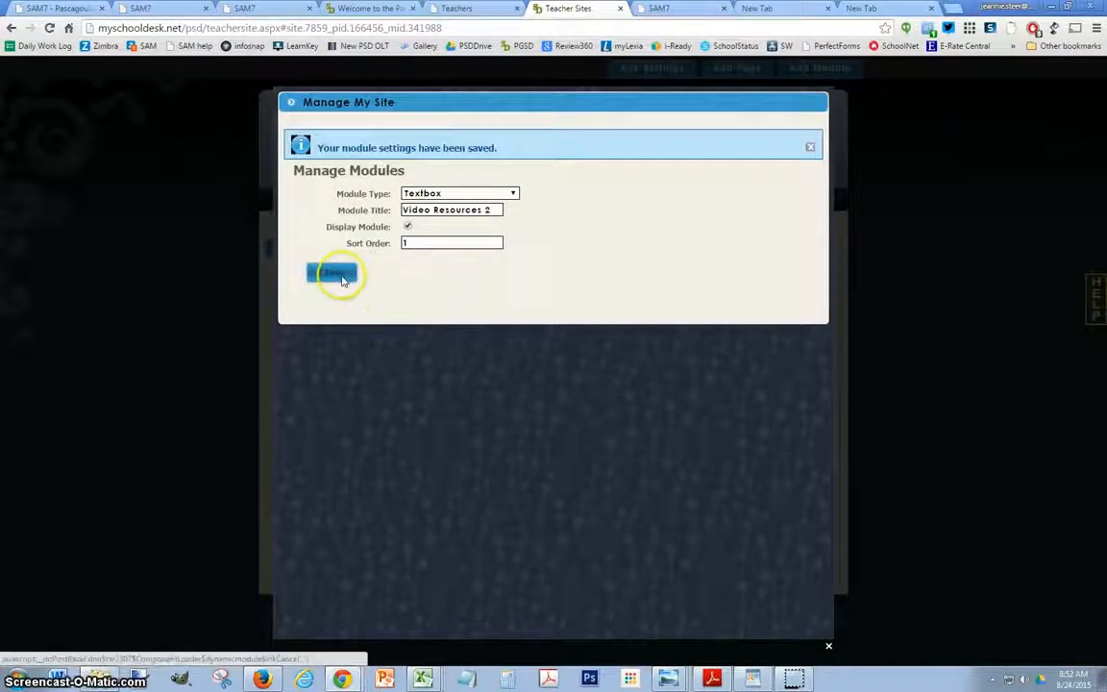
Close the module settings, open the Video Resources 2 module on the Help page and start adding new content to it
click(333, 274)
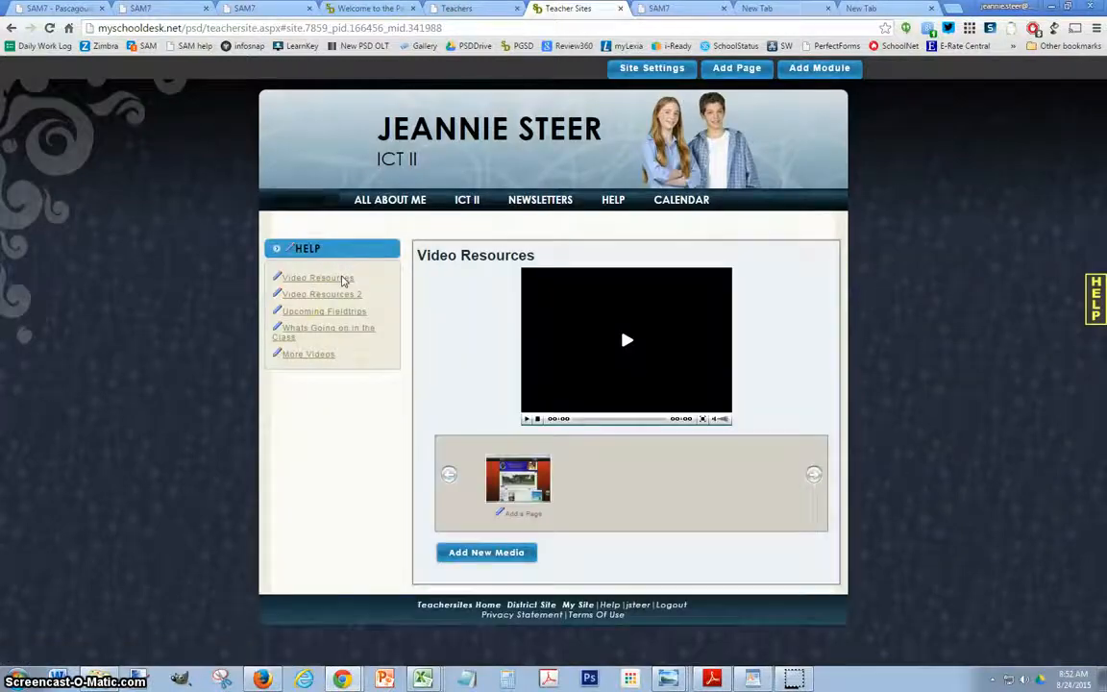
click(298, 295)
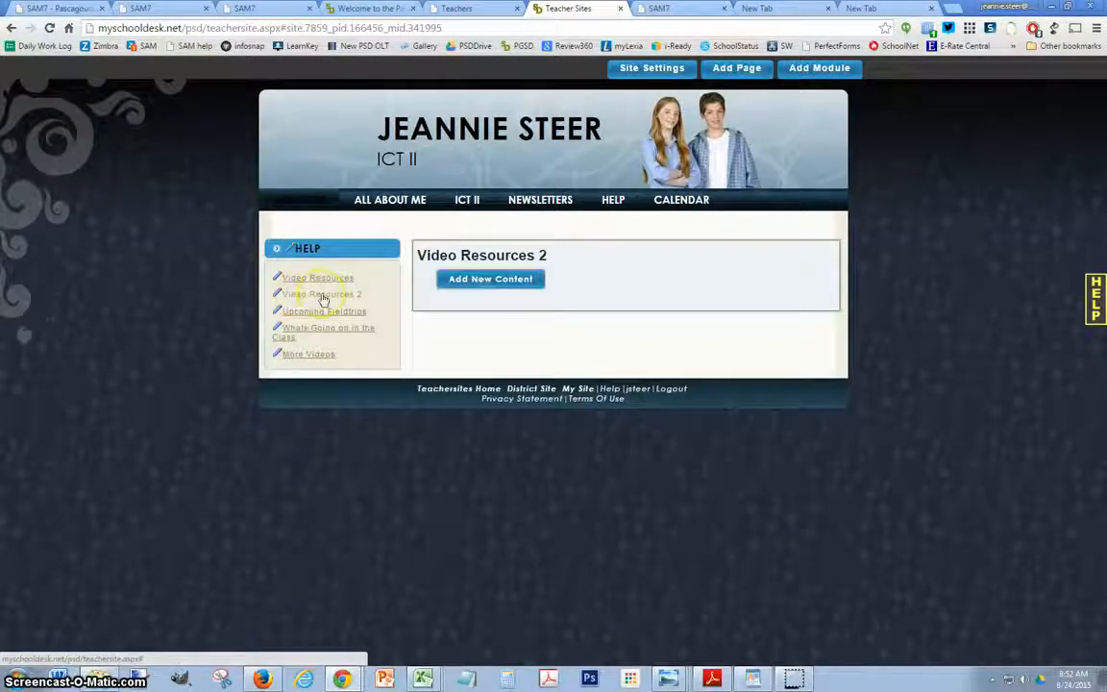
click(444, 284)
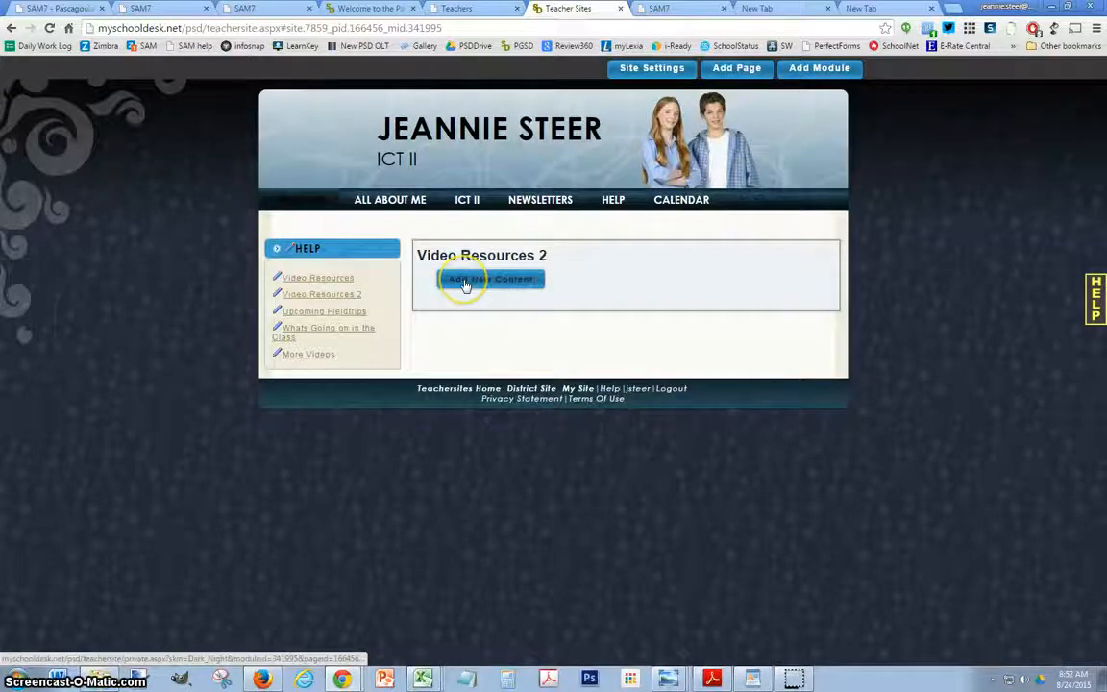
click(465, 283)
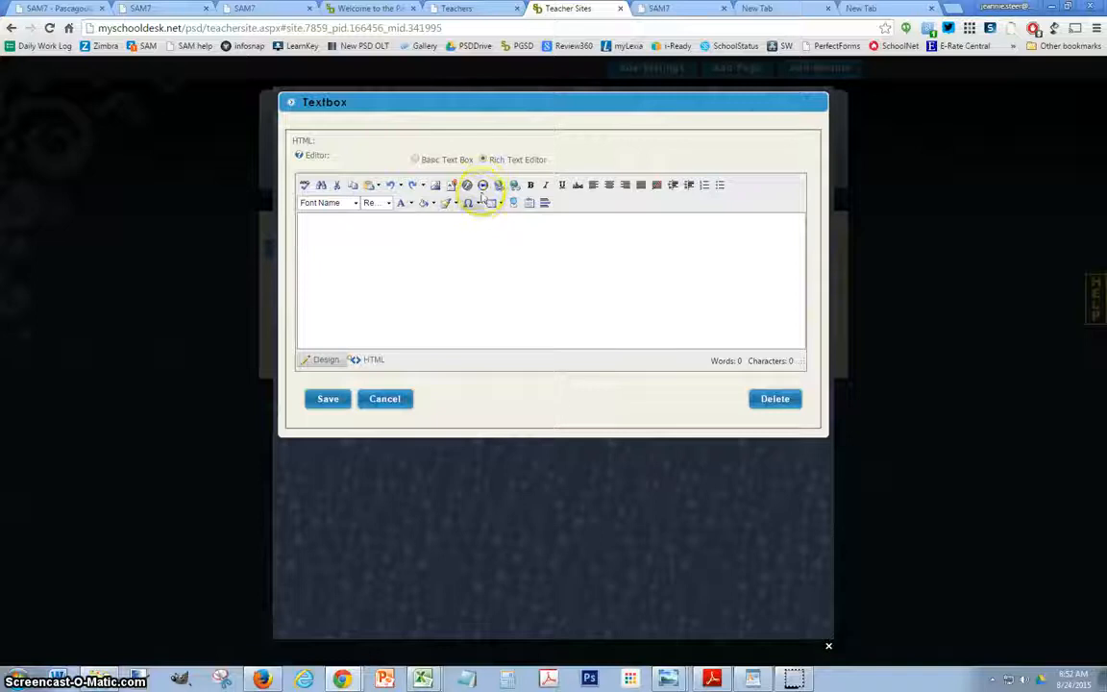
Enter the text "Please view the video below and be prepared to discuss in class." in the Textbox content
click(356, 228)
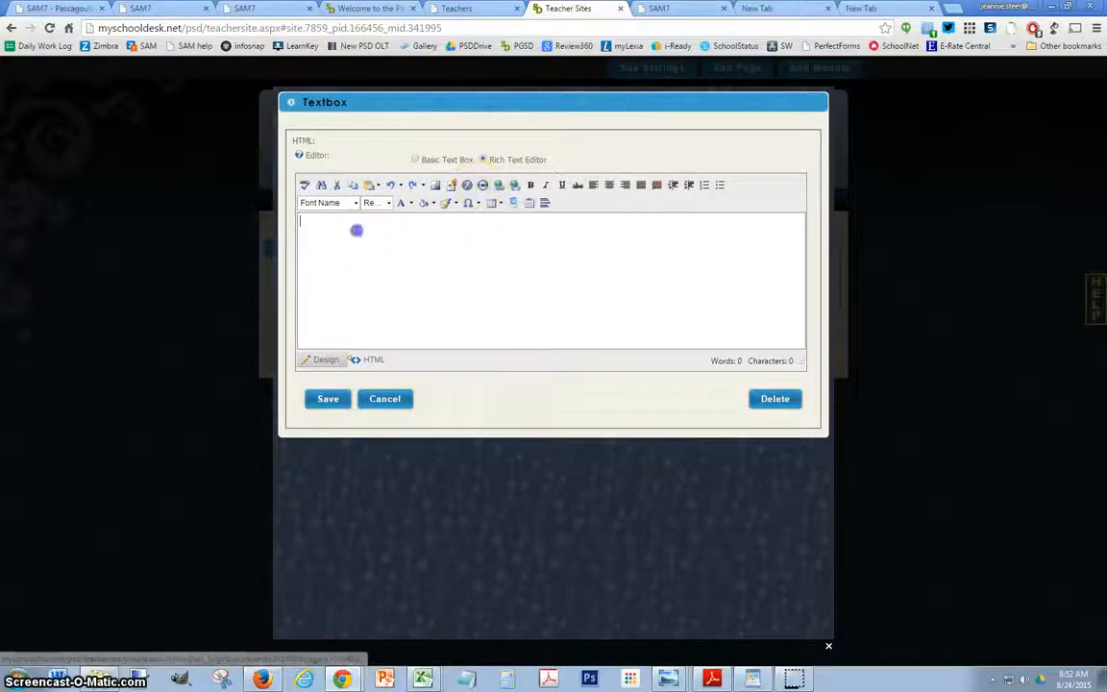
text(Pl)
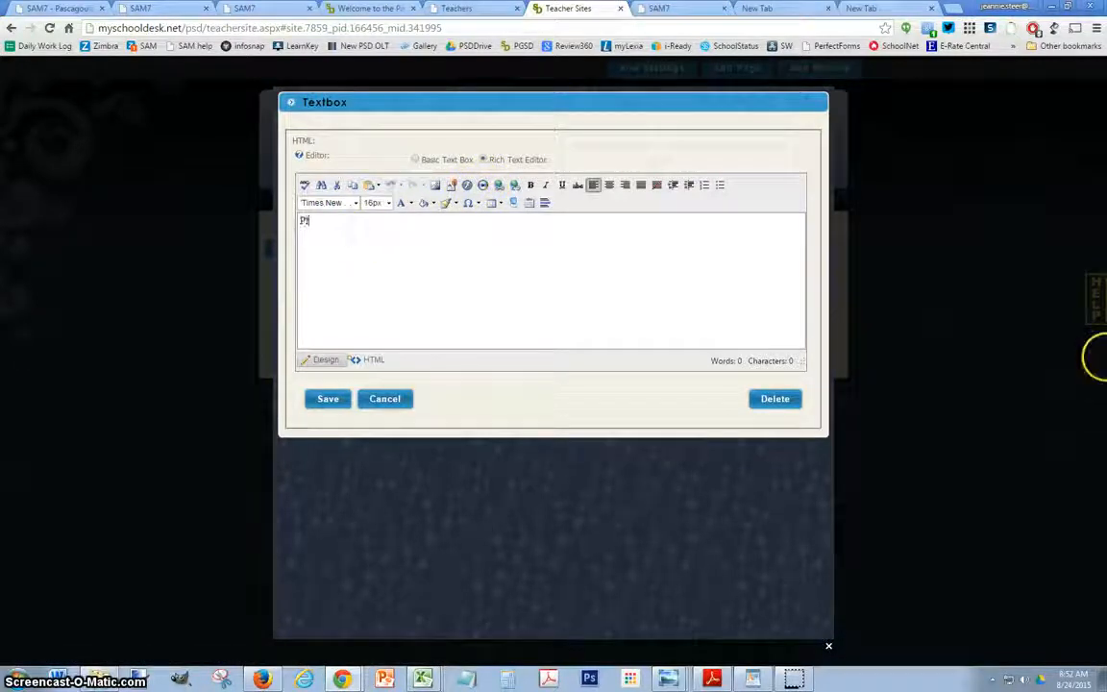
text(ease siew)
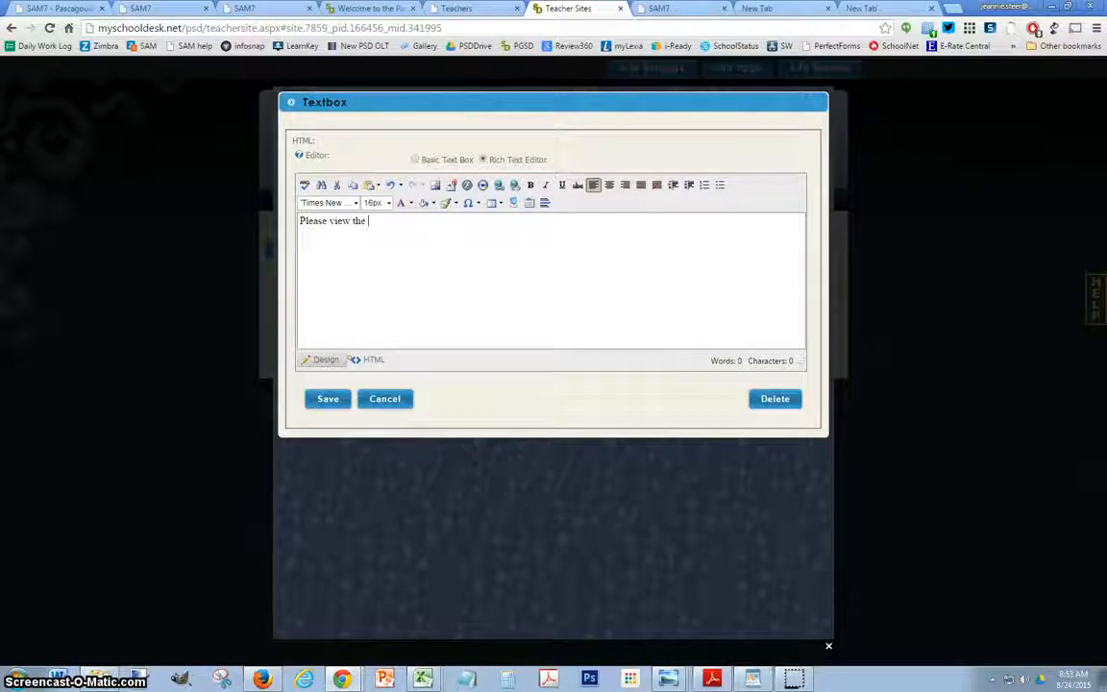
text( the vide)
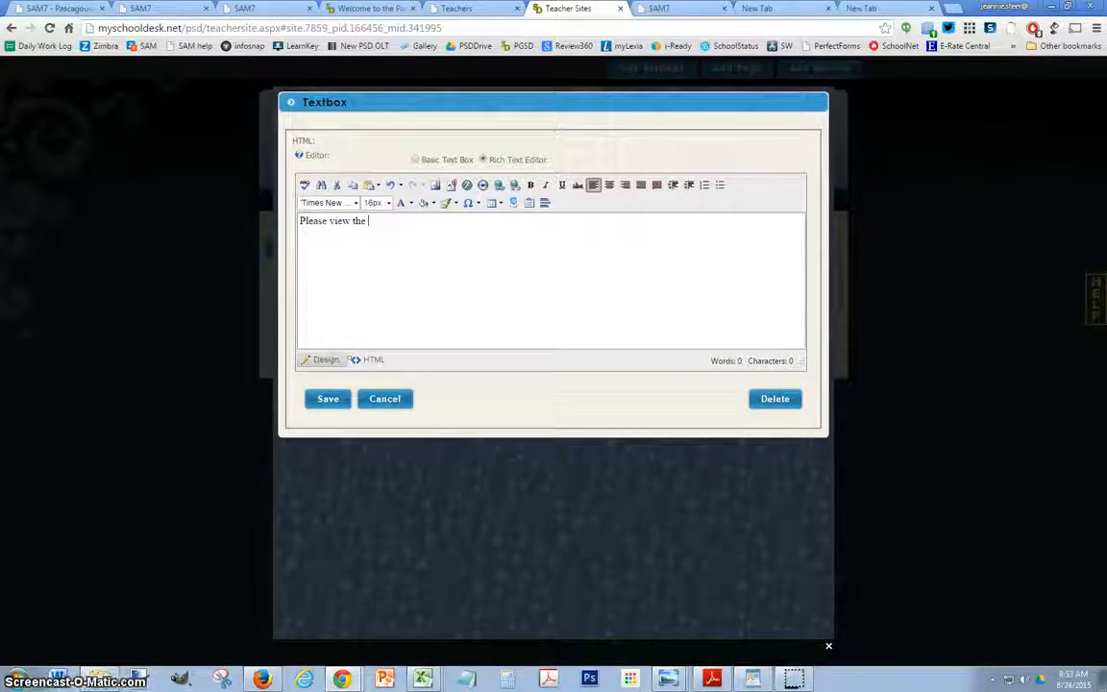
text(o be)
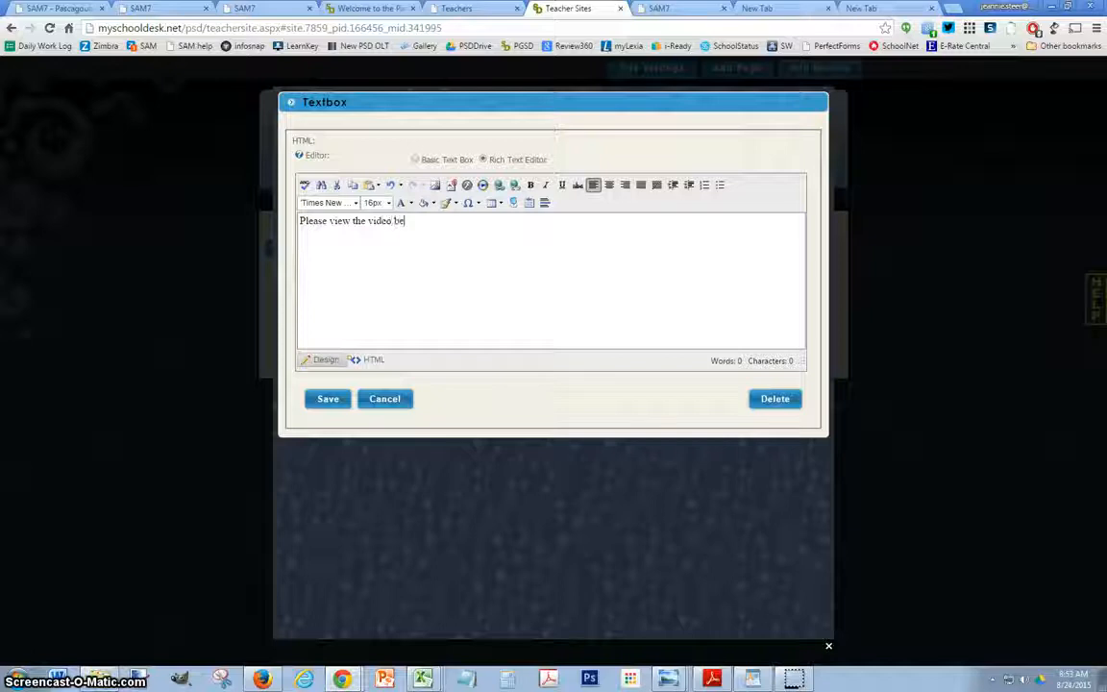
text(low and be)
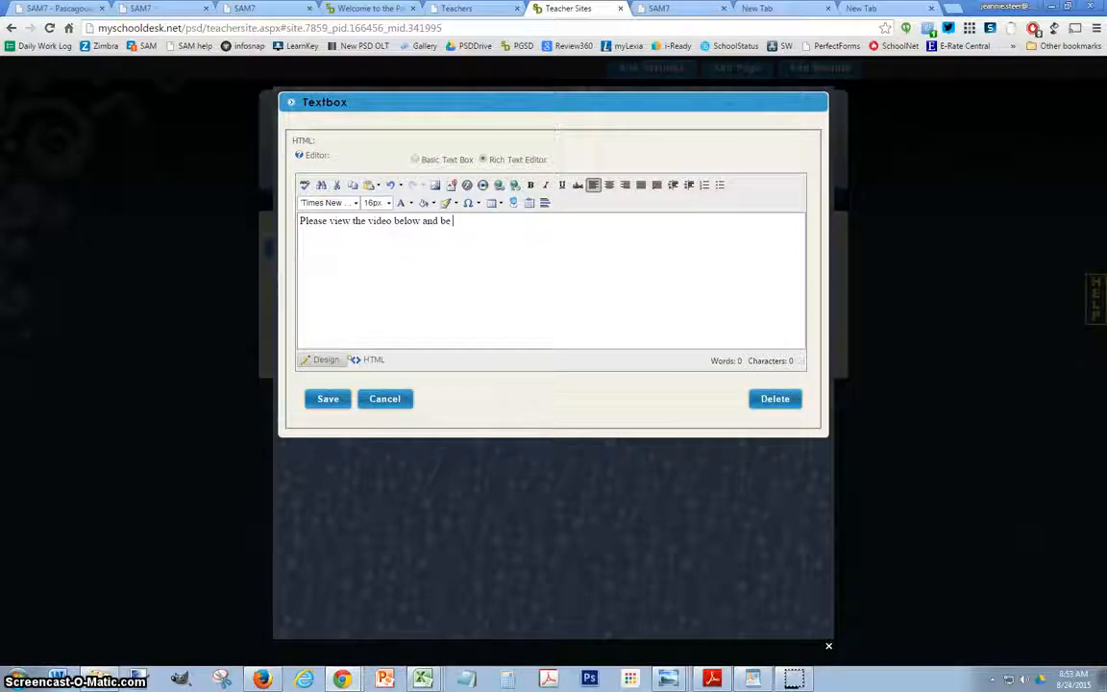
text( prep)
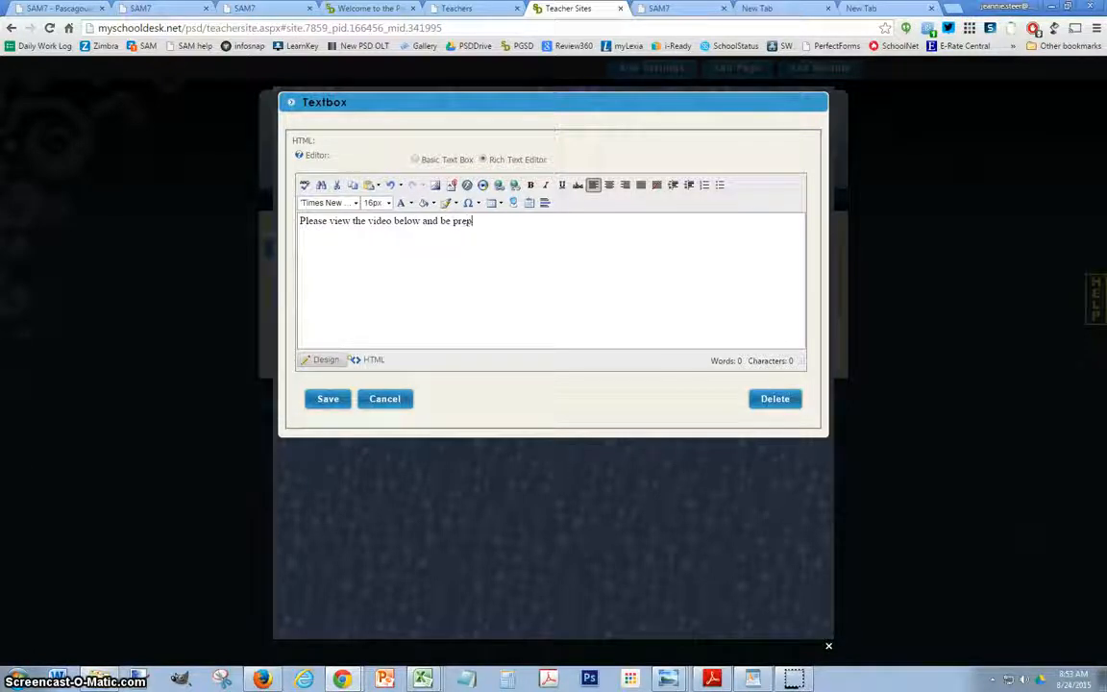
text(ared to)
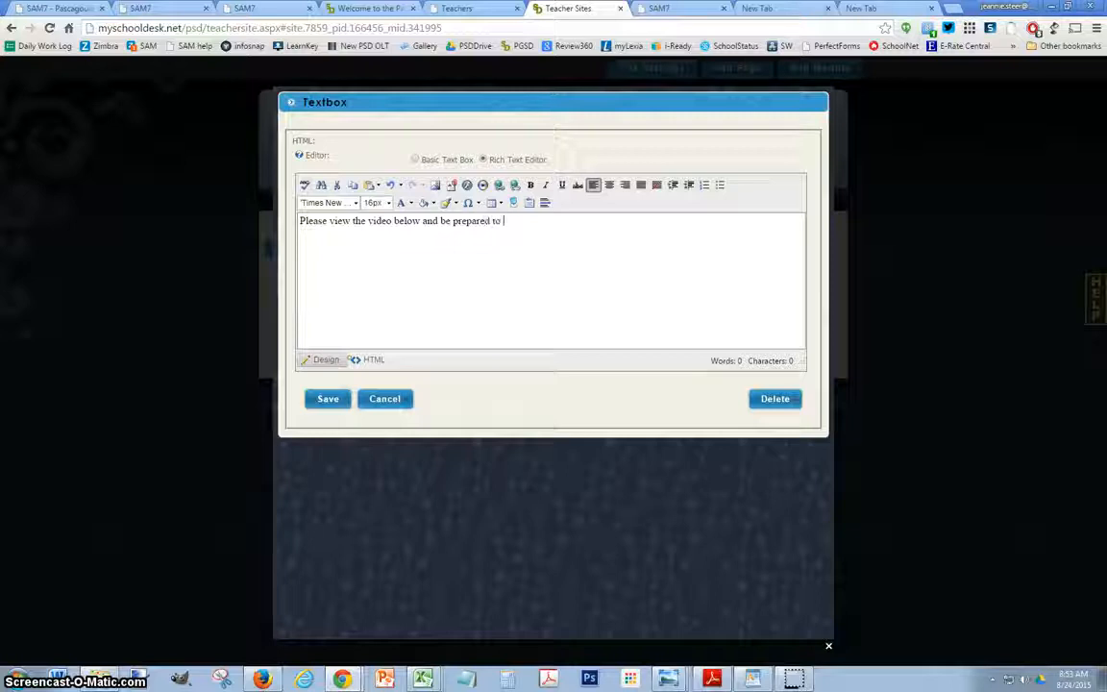
text( discus)
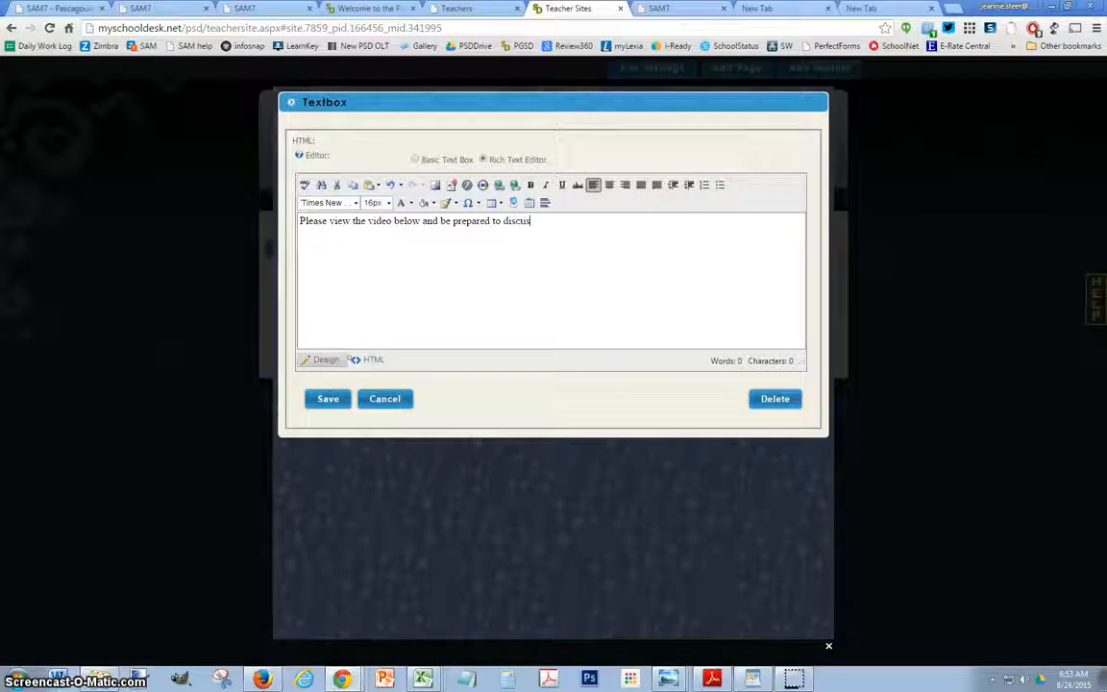
text(s in class.)
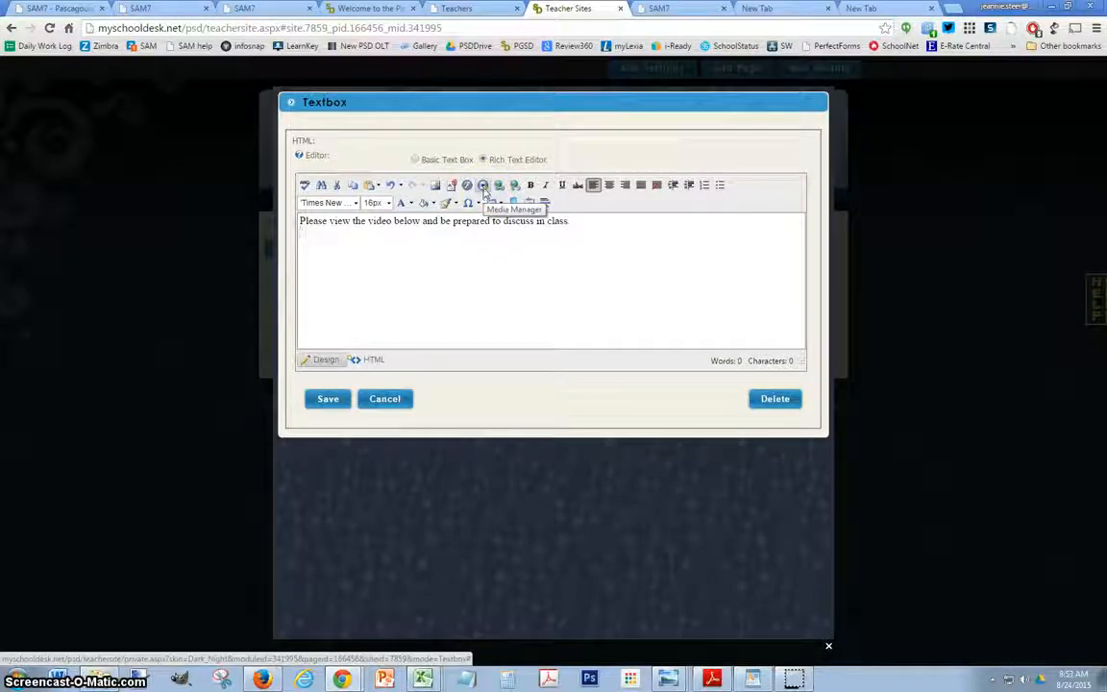
Upload the video "how to find the ip address.mp4" from the Videos library into the Media Manager's media folder
click(484, 187)
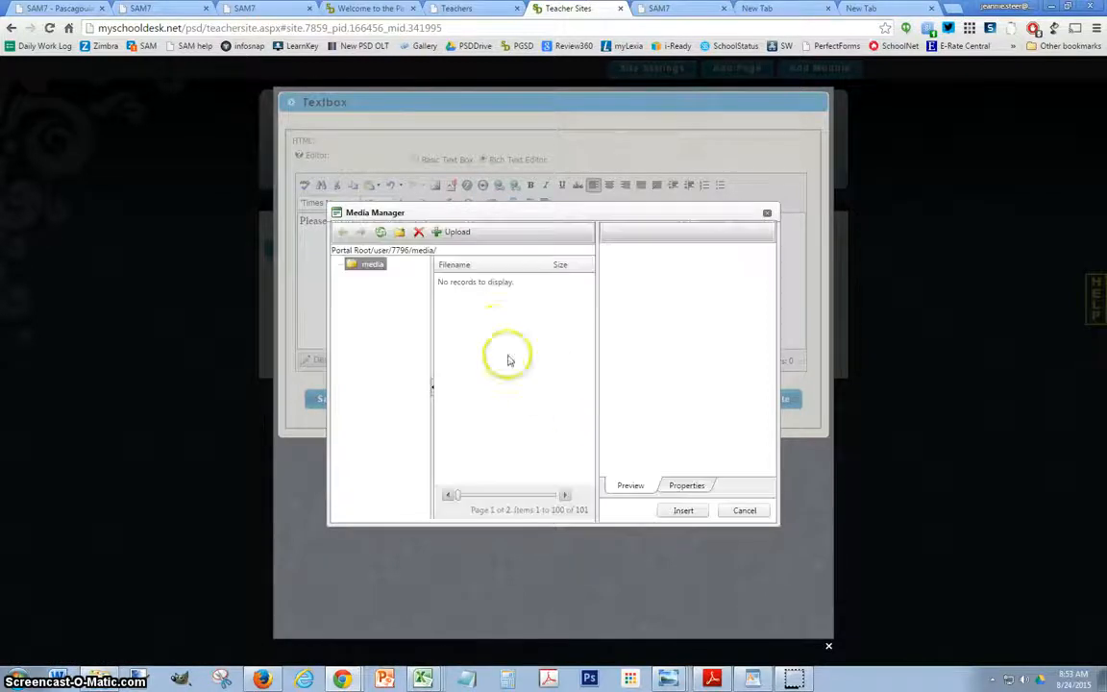
click(367, 268)
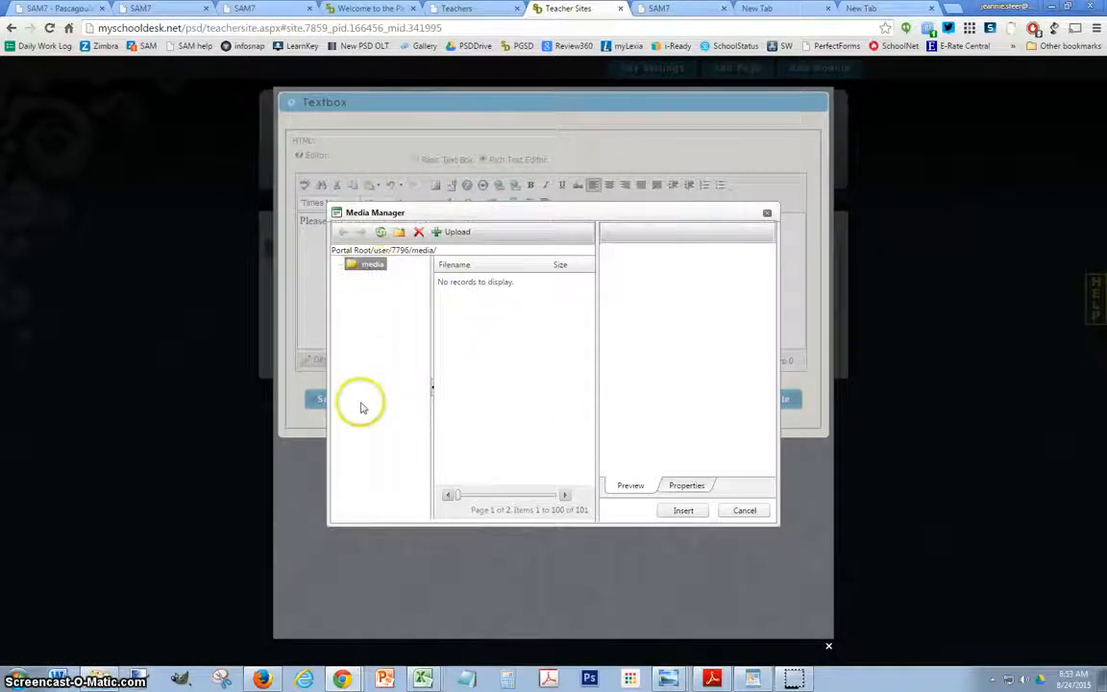
click(375, 268)
click(456, 236)
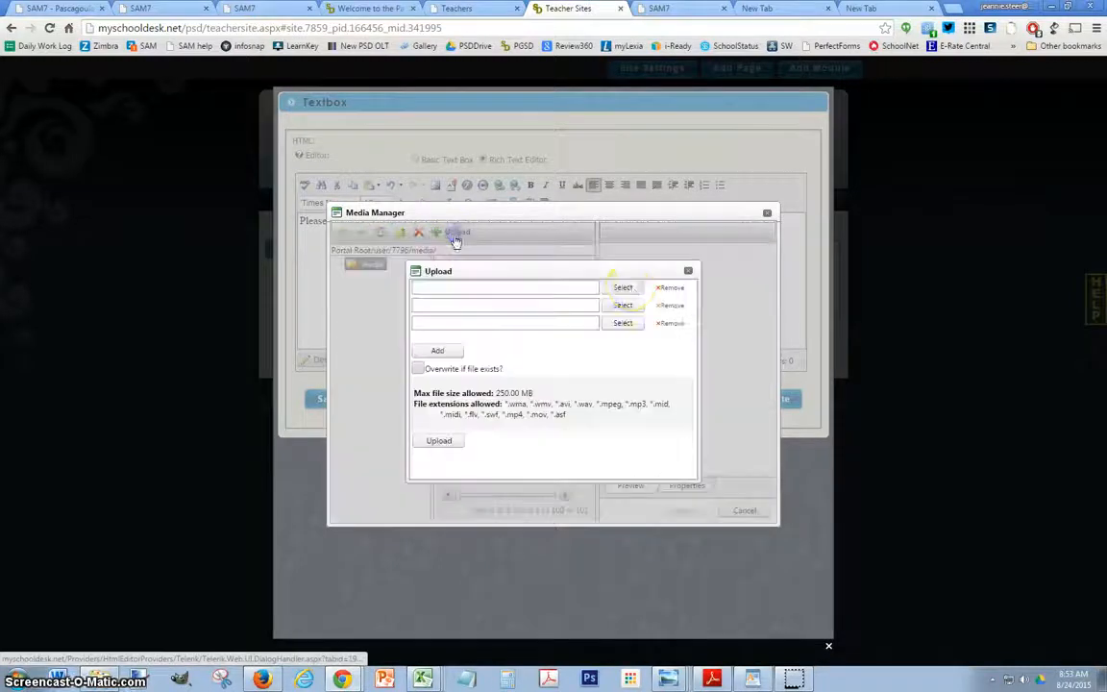
click(625, 288)
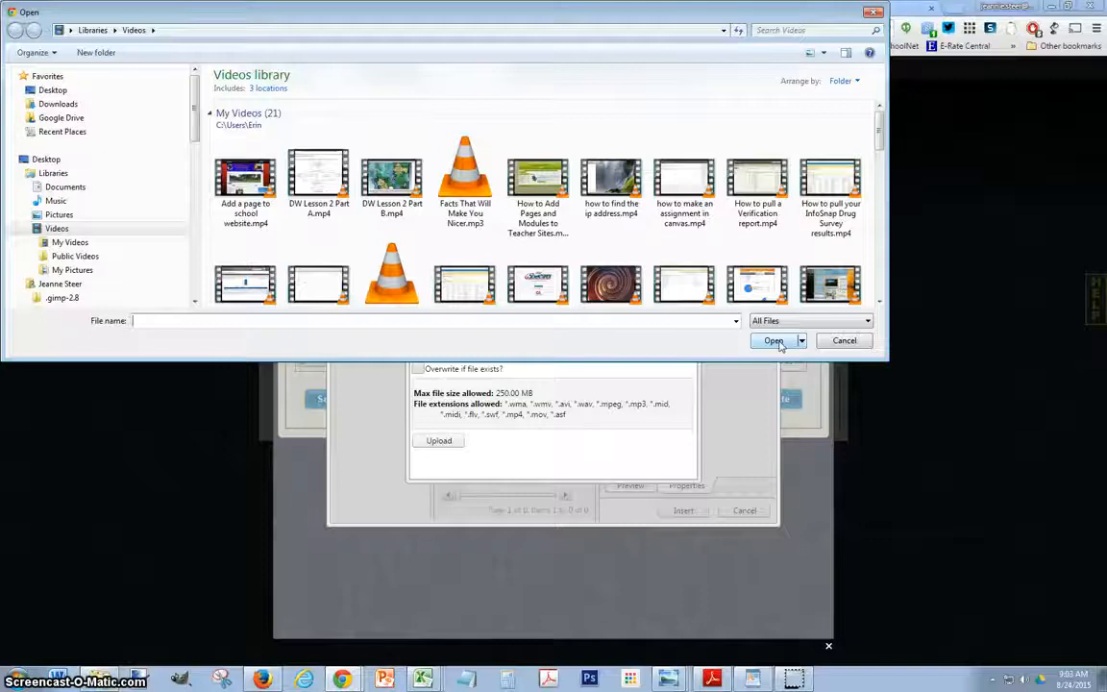
click(601, 192)
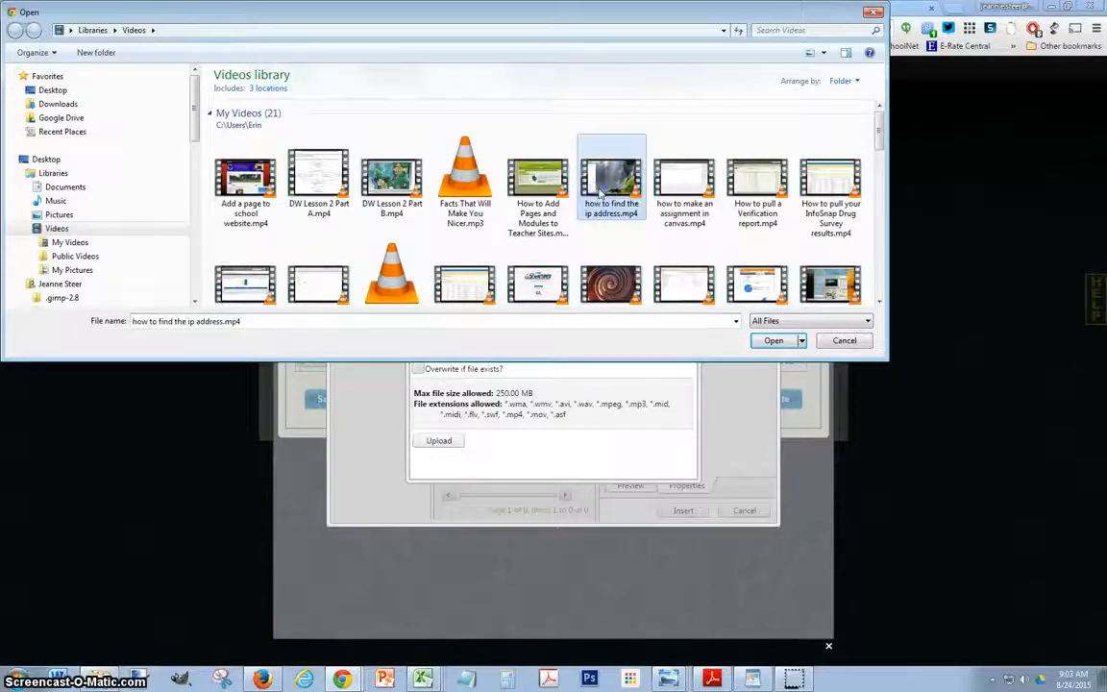
click(774, 342)
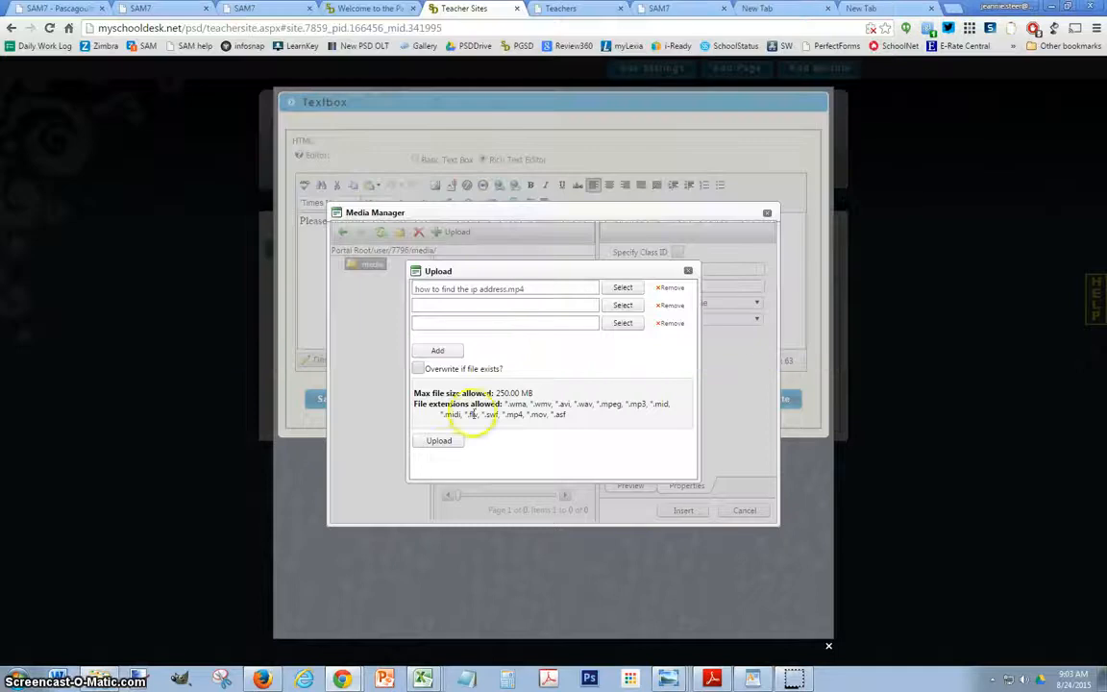
click(439, 441)
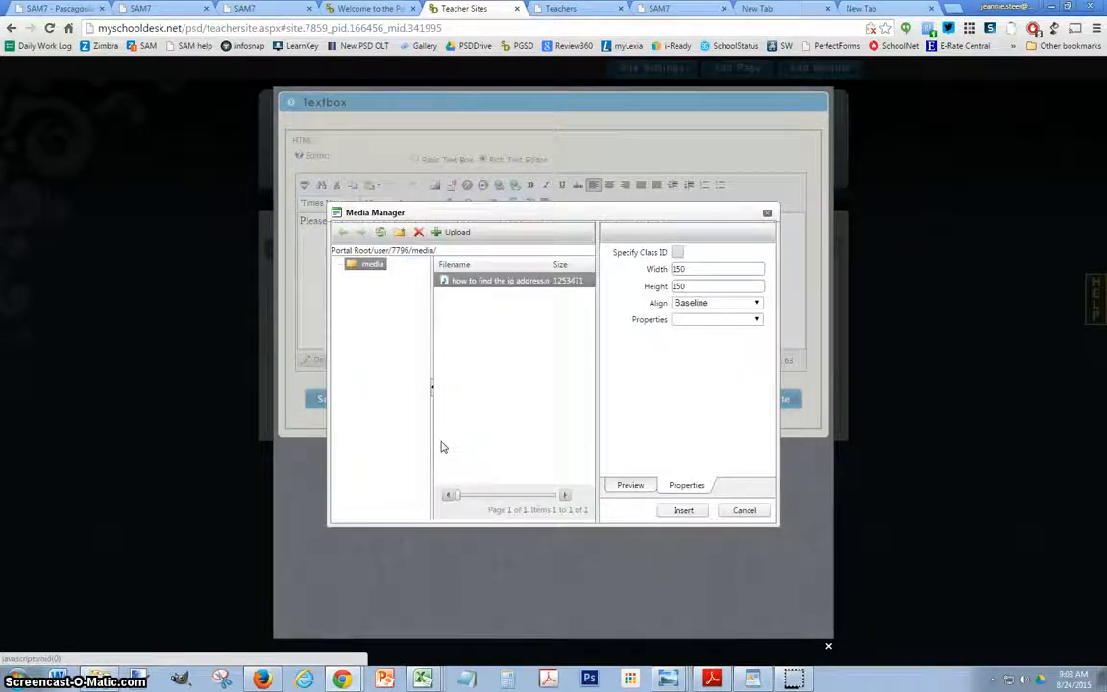
Set the uploaded video's width to 450 and height to 300, and insert it below the text
click(520, 281)
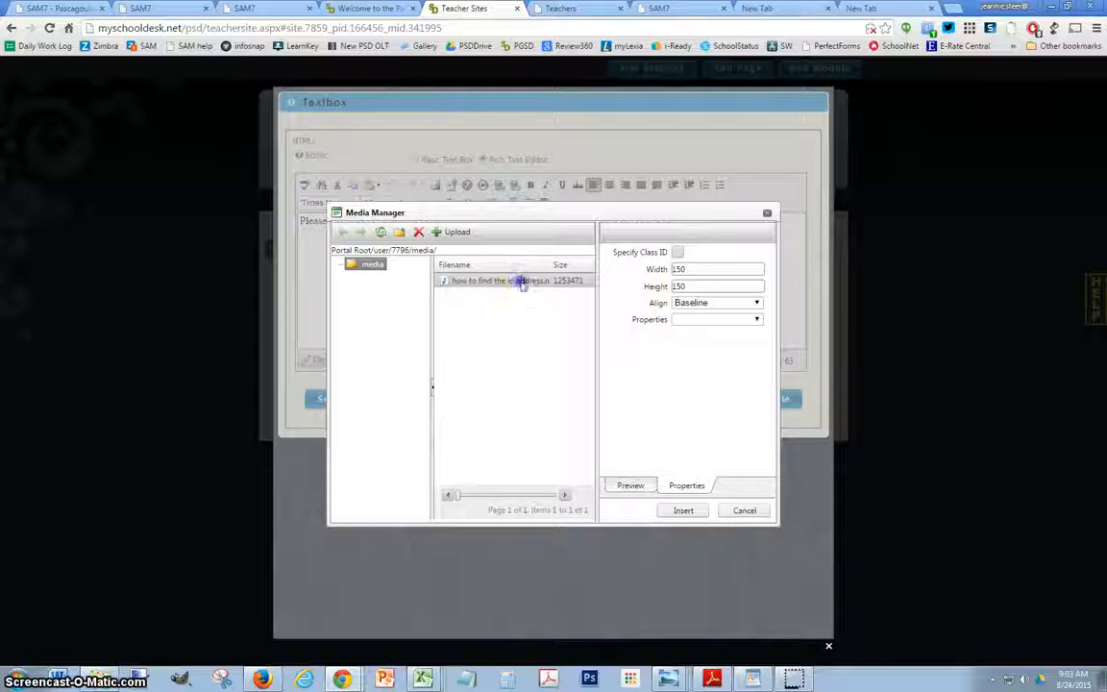
drag(721, 269, 654, 271)
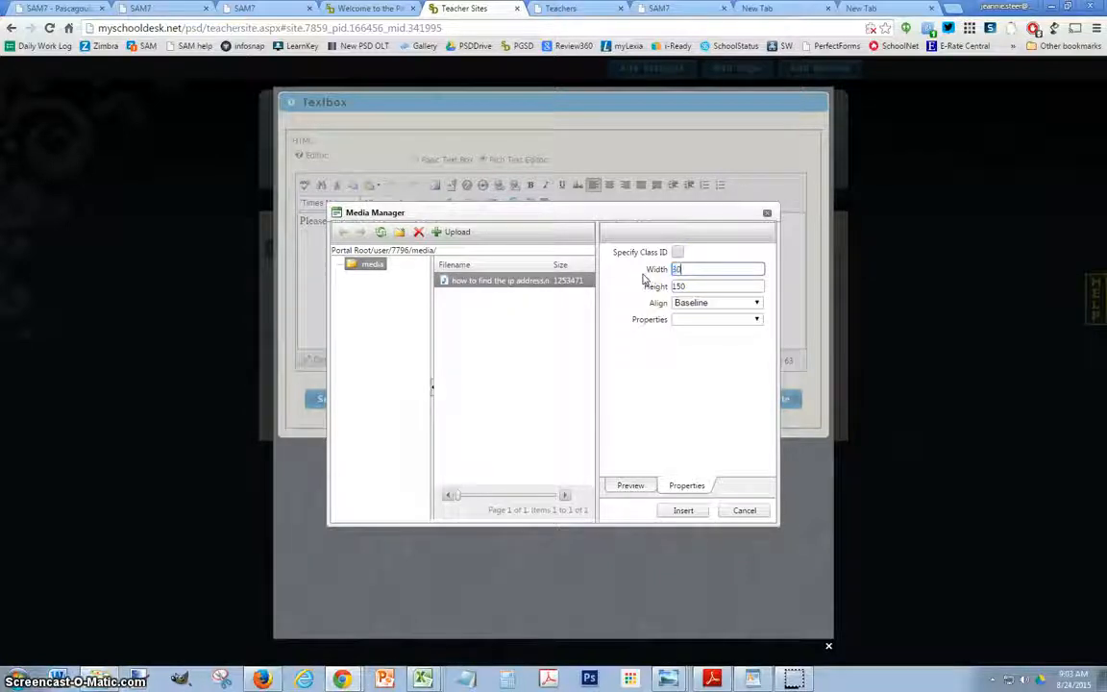
text(300)
click(692, 281)
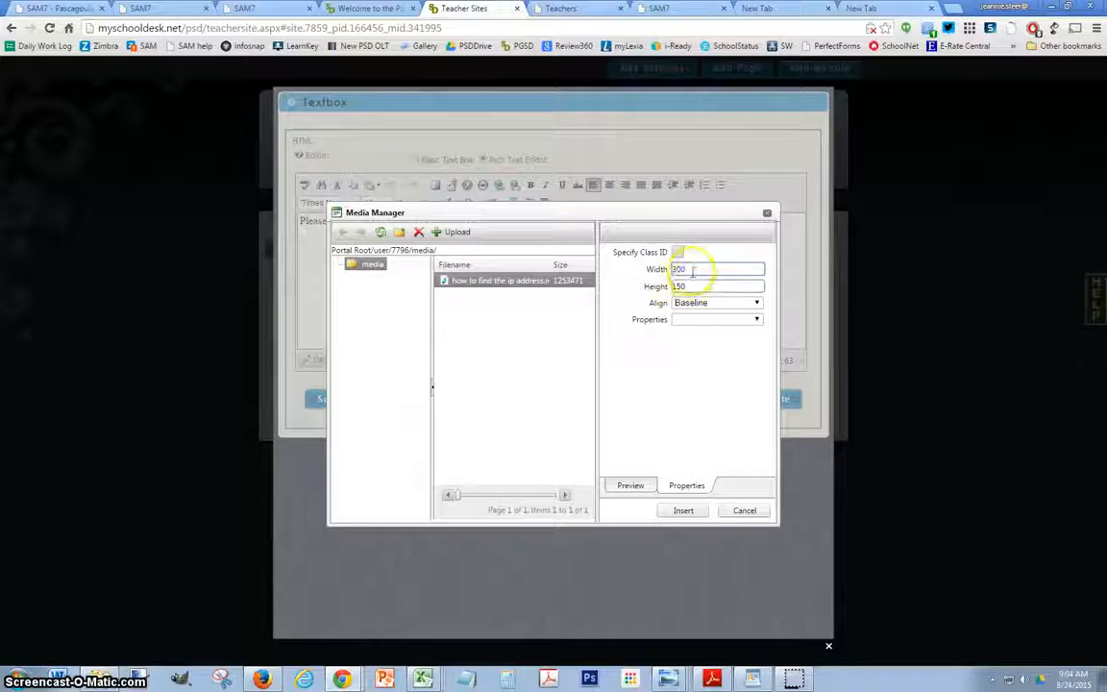
drag(698, 270, 663, 287)
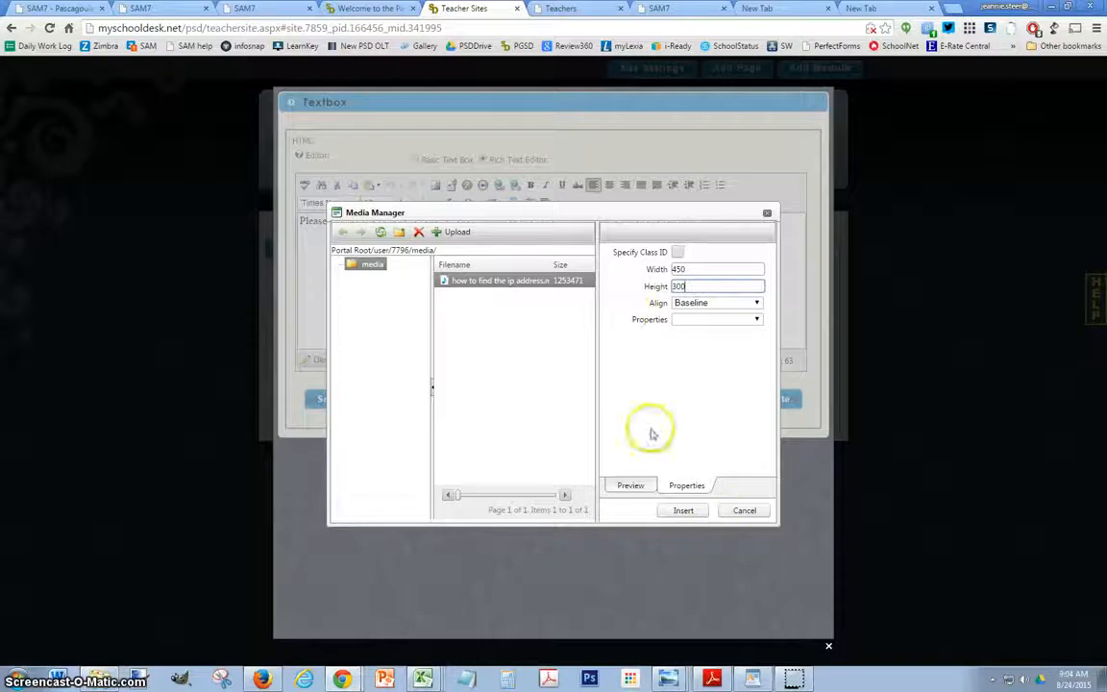
click(686, 510)
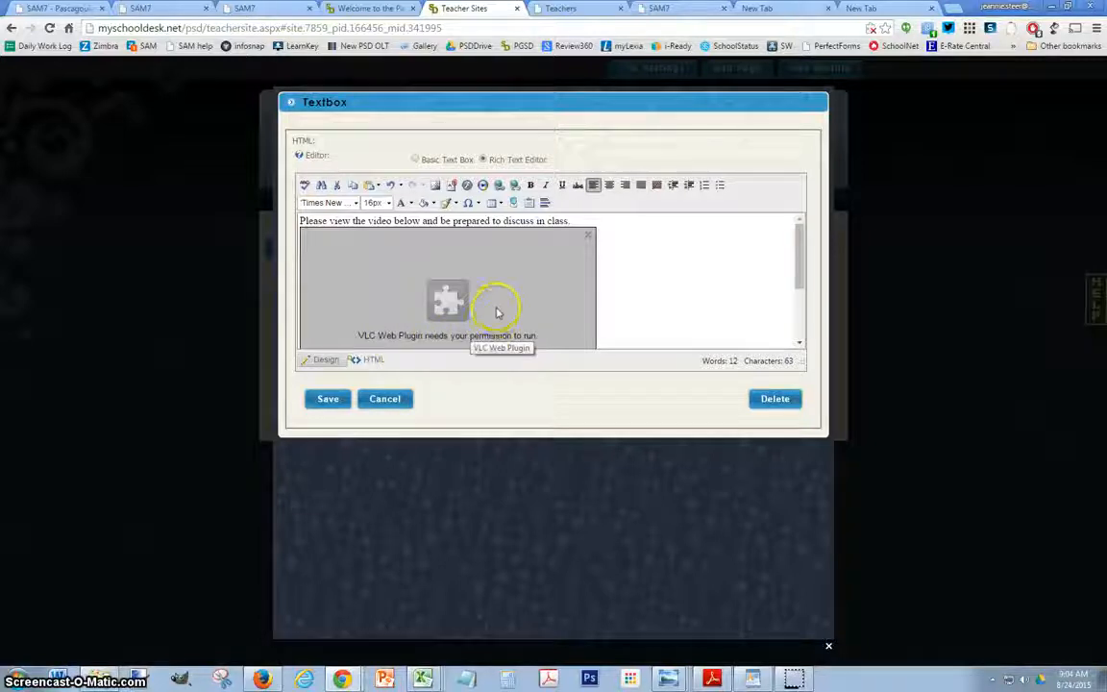
Run the VLC Web Plugin on the inserted video in the editor and check the player down to its playback controls
right_click(498, 311)
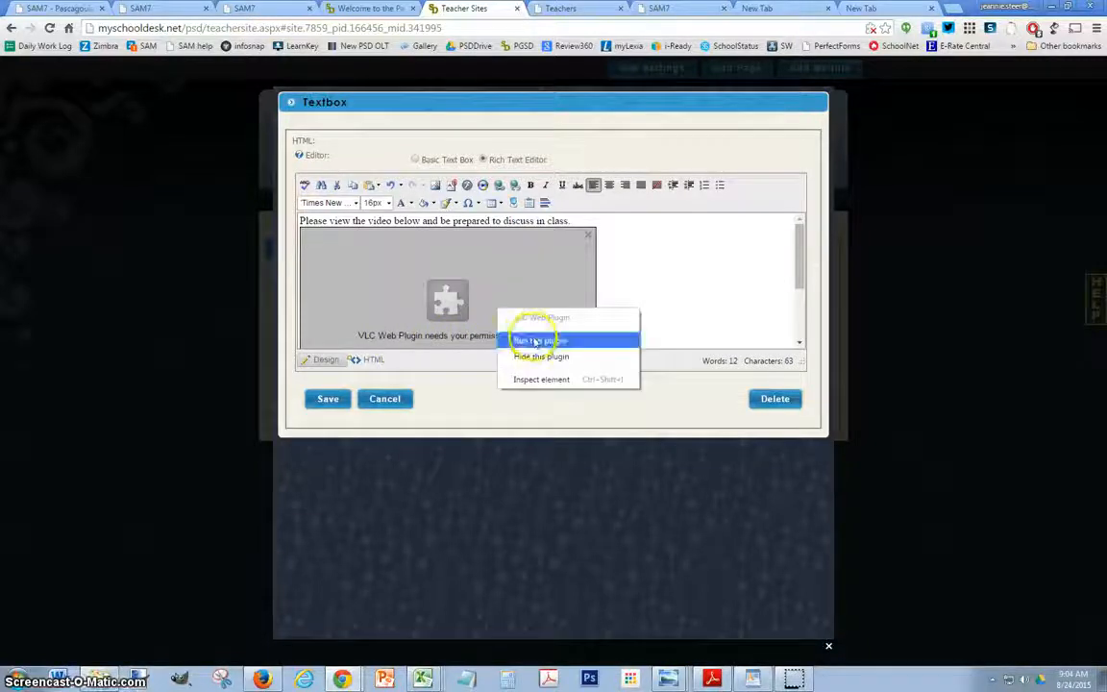
click(535, 342)
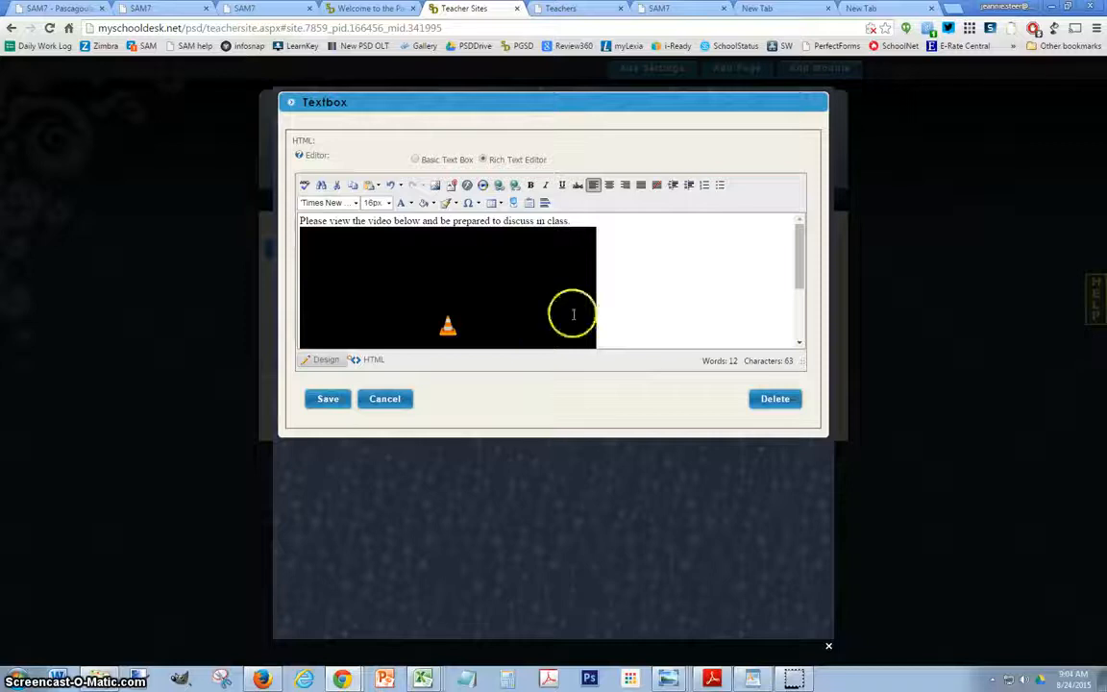
scroll(663, 300, down, 2)
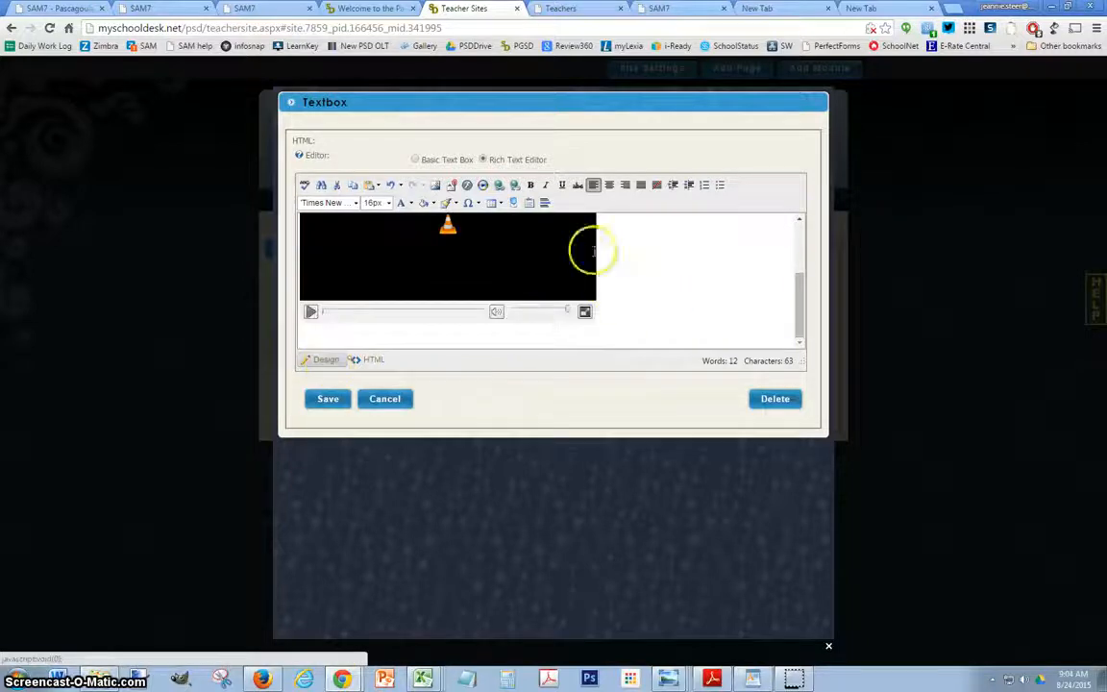
Save and close the Textbox content, and run the plugin for the video on the Video Resources 2 page
click(328, 402)
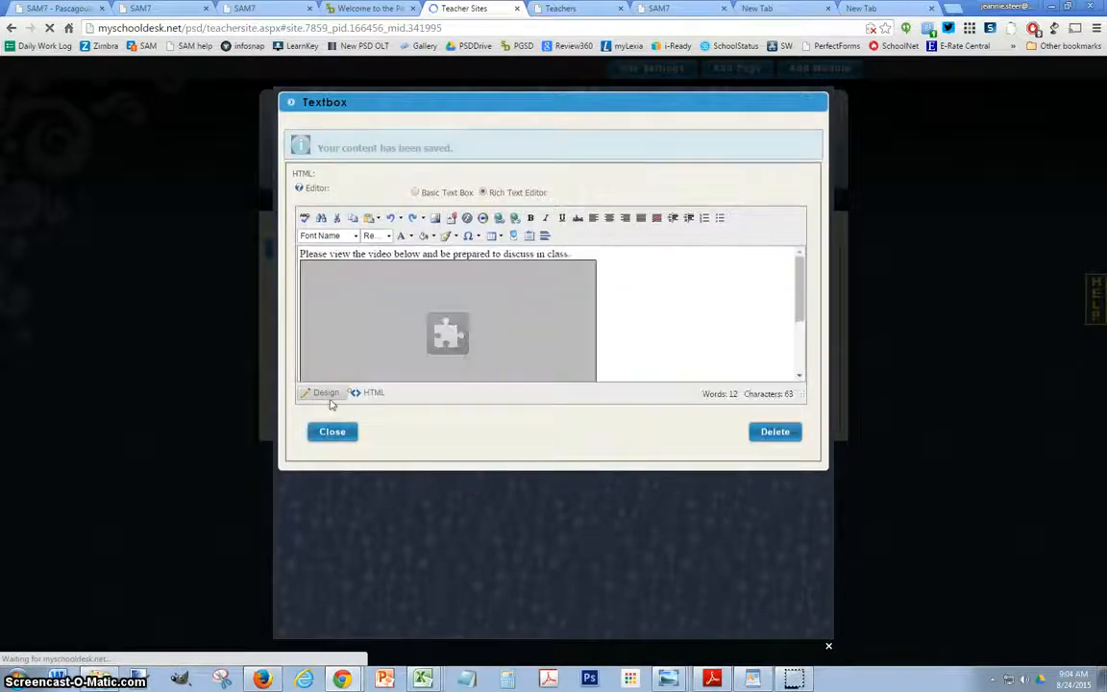
click(331, 433)
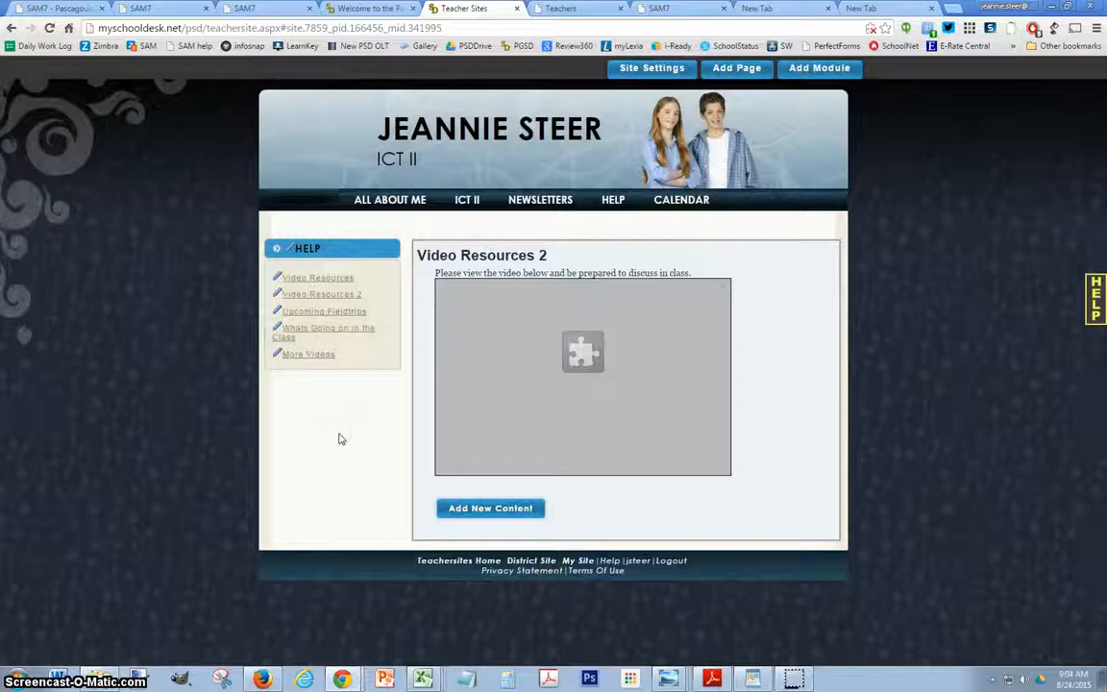
right_click(589, 425)
click(634, 460)
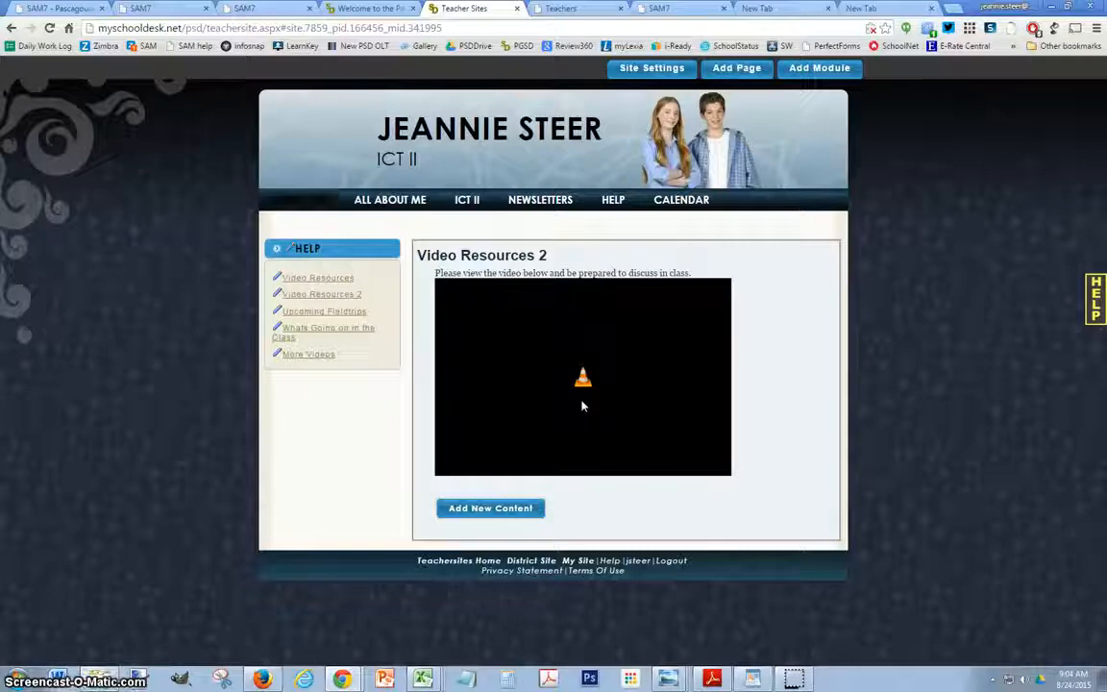
Start adding another content item to the Video Resources 2 module
click(497, 516)
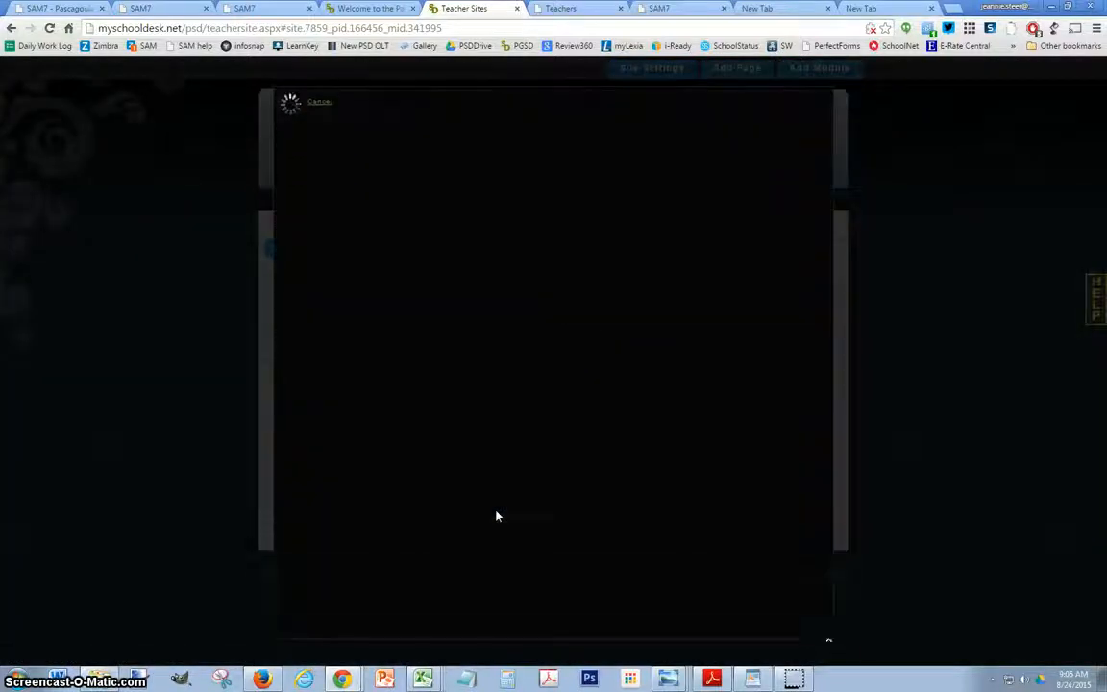